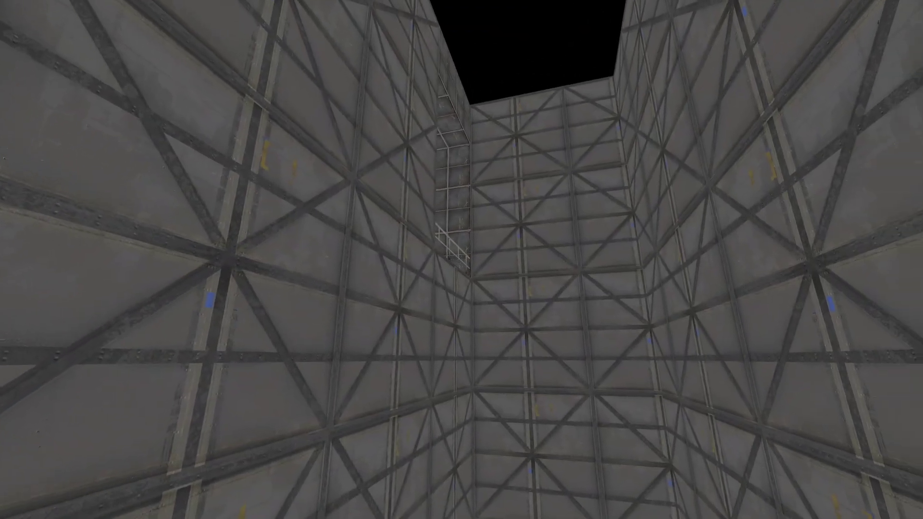
Step: Convert the player start entity on the nodraw platform to a prop_dynamic and assign it the turret_factory.mdl model
key(v)
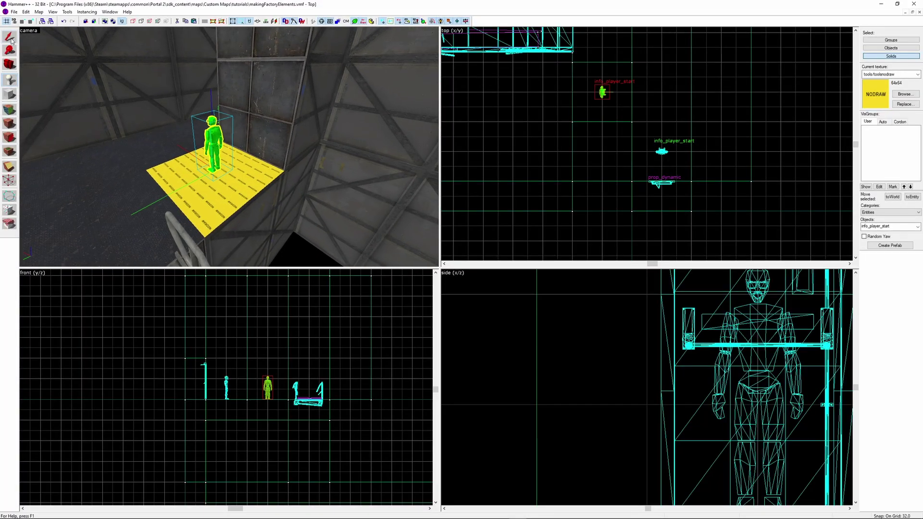
click(9, 36)
key(alt+Return)
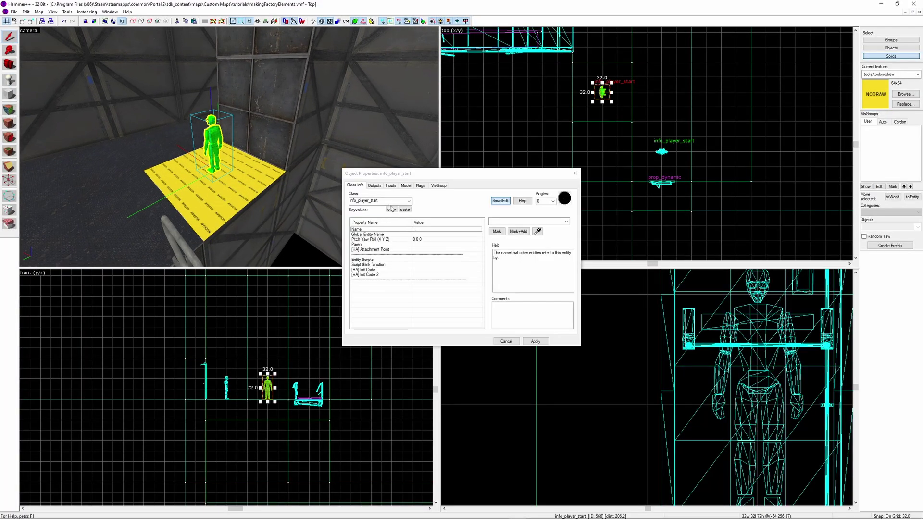
click(498, 233)
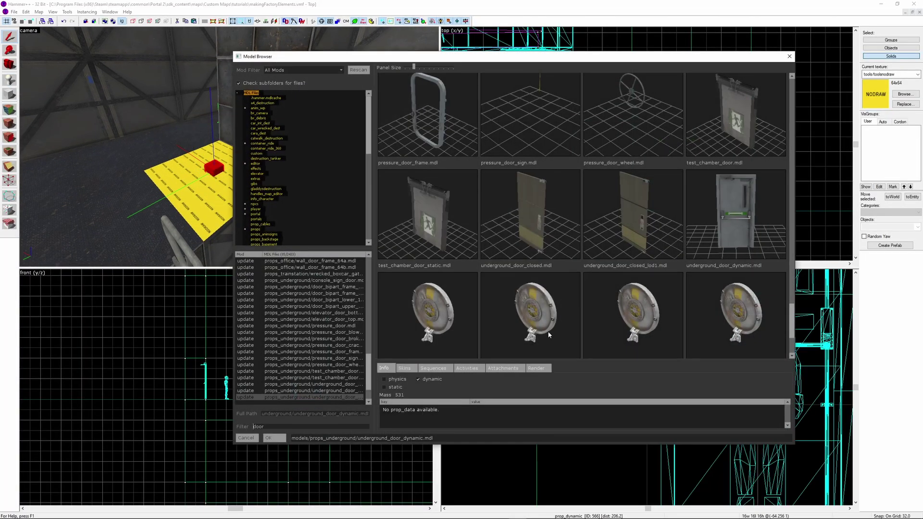
scroll(570, 264, down, 5)
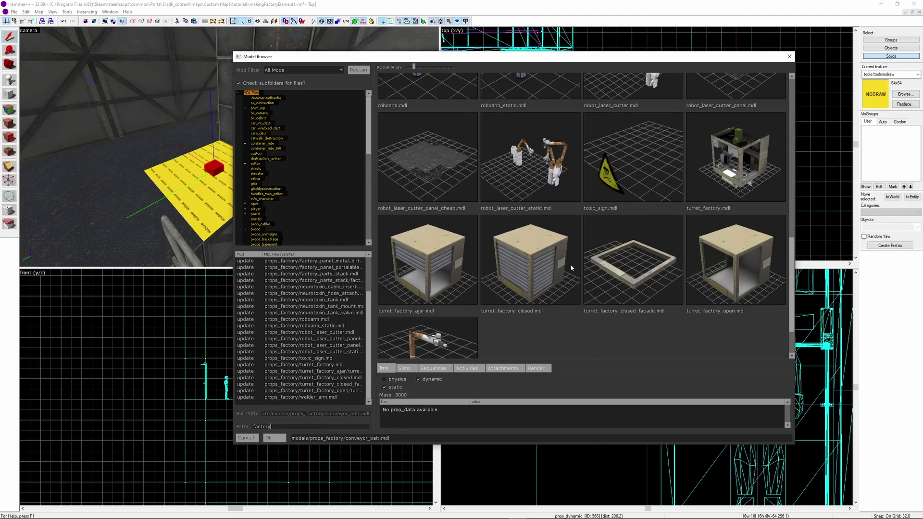
scroll(710, 146, up, 1)
click(712, 245)
double_click(711, 245)
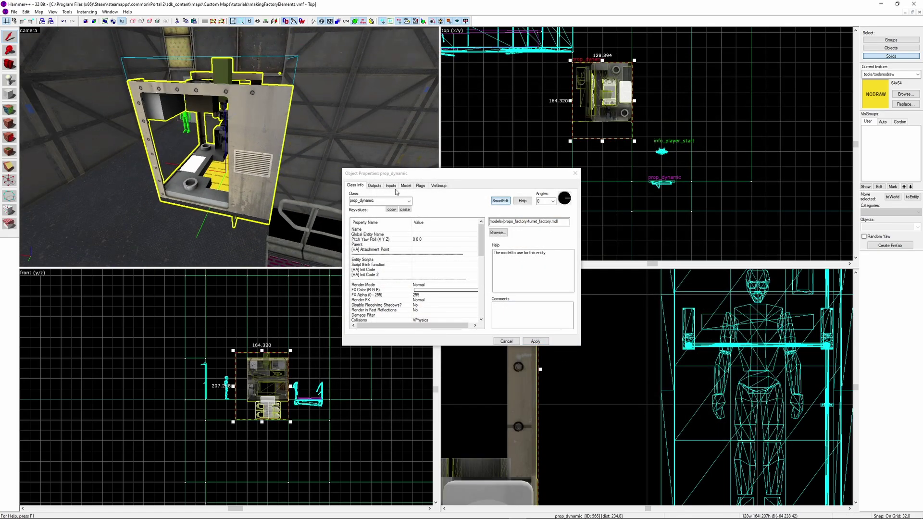
Step: Rotate the turret factory prop to a yaw of 90 and position it at the nodraw platform
scroll(557, 63, up, 2)
click(620, 113)
drag(672, 182, 696, 64)
scroll(677, 101, up, 1)
mouse_move(642, 106)
mouse_down()
mouse_move(643, 156)
mouse_move(643, 109)
mouse_up()
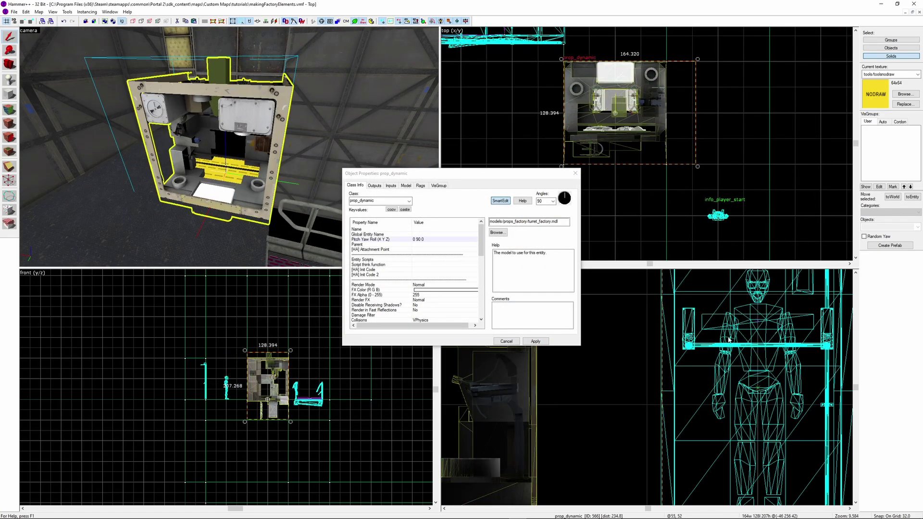
scroll(729, 340, down, 5)
key(ctrl+shift+e)
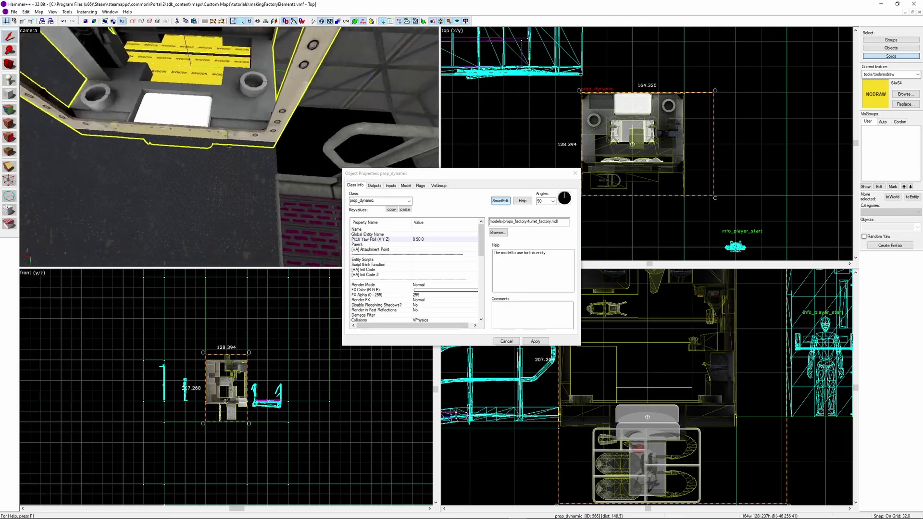
Step: Inspect the turret factory model's interior, underside and exterior in the 3D view
key(w)
key(s)
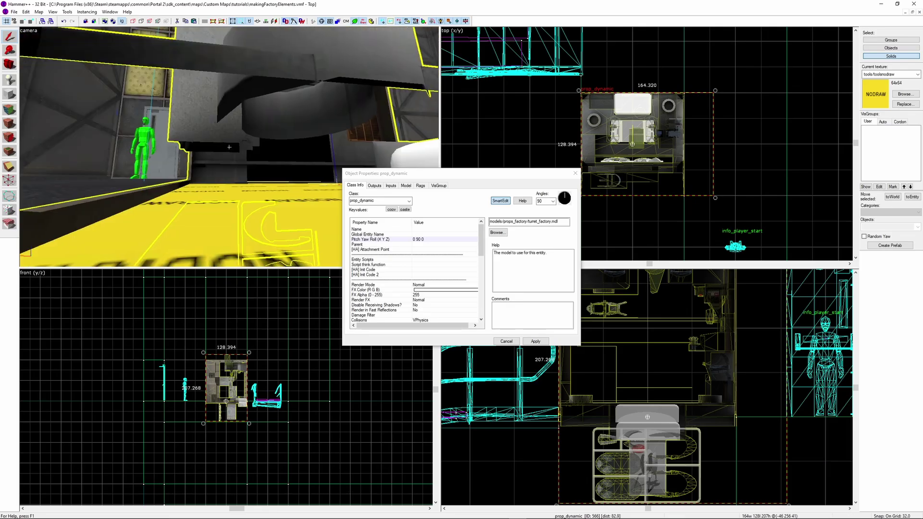
key(w)
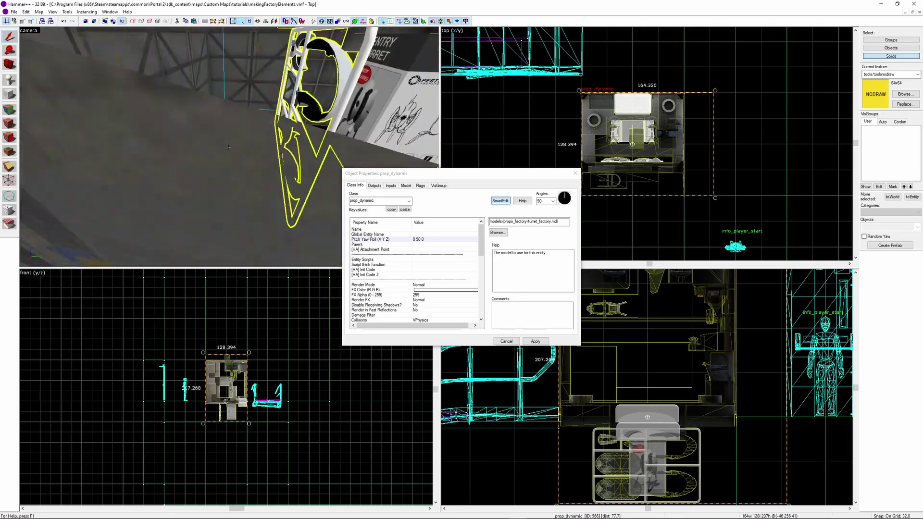
key(s)
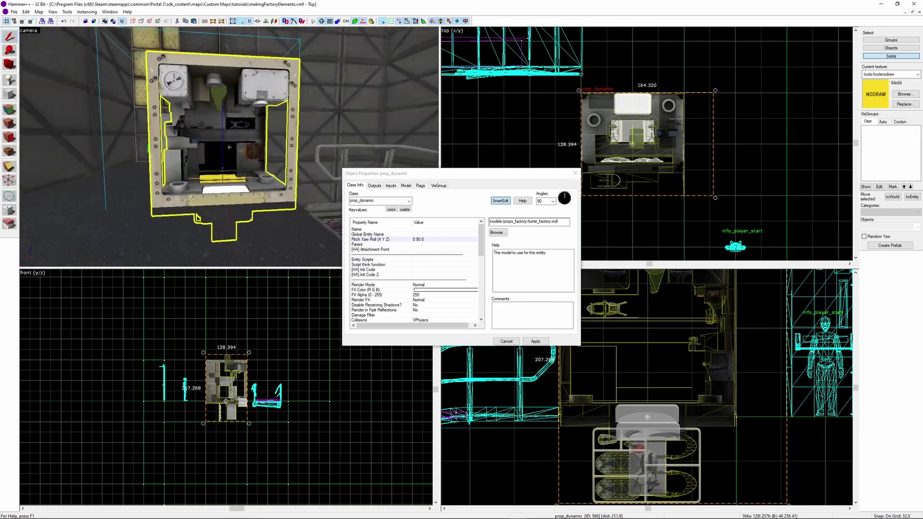
key(s)
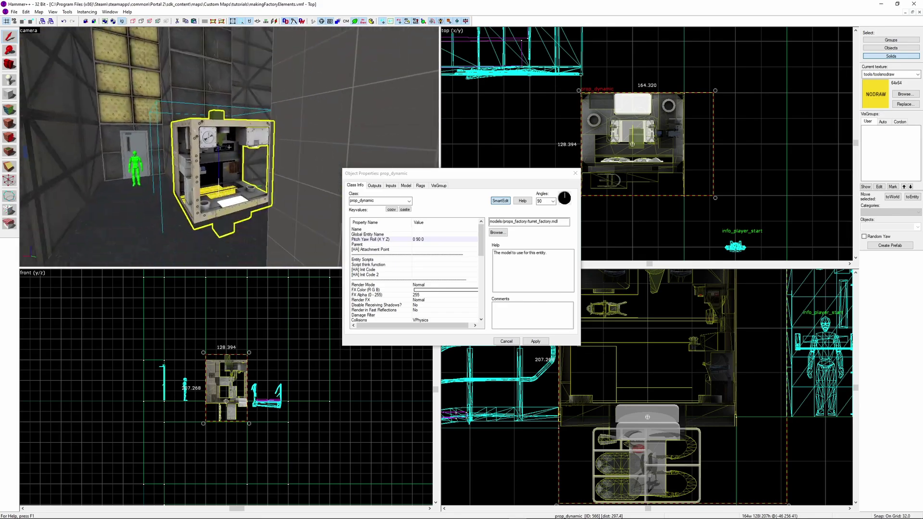
key(w)
key(d)
key(w)
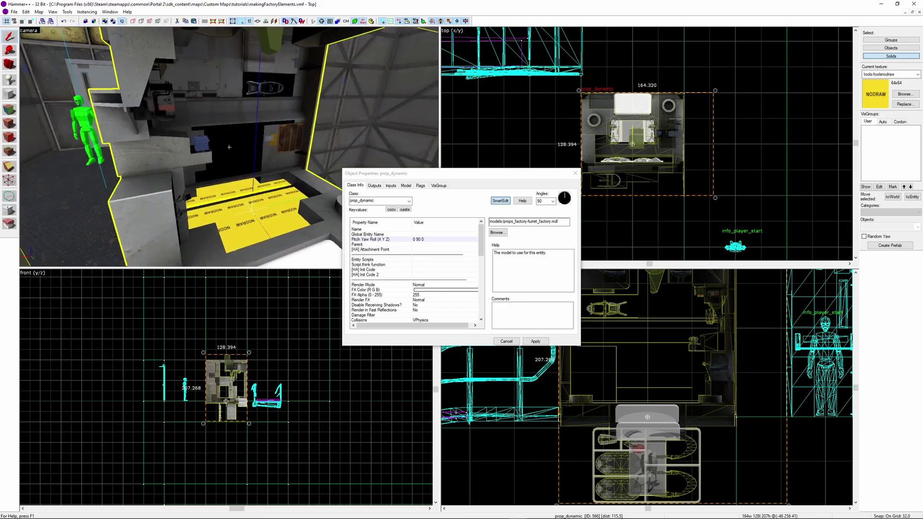
key(s)
key(w)
Step: Preview the turret factory's build sequence and set its default animation to turret_factory_build_anim
key(z)
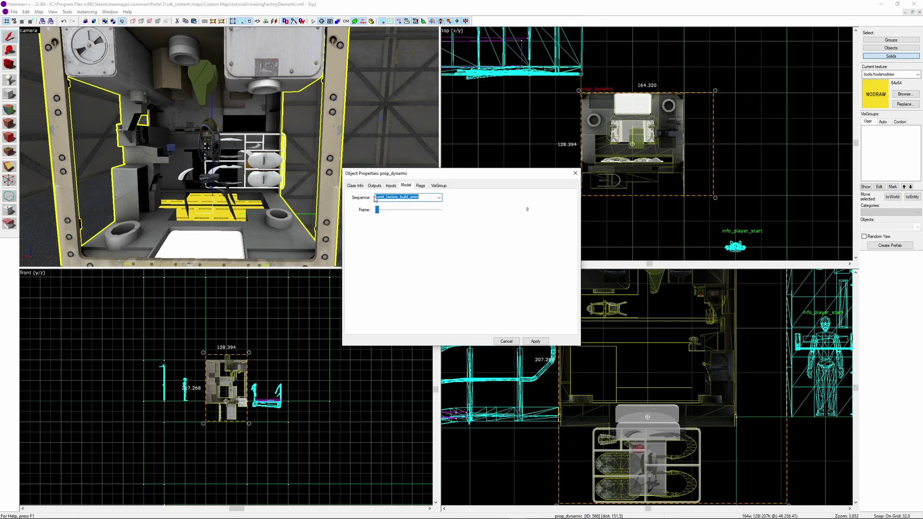
click(357, 186)
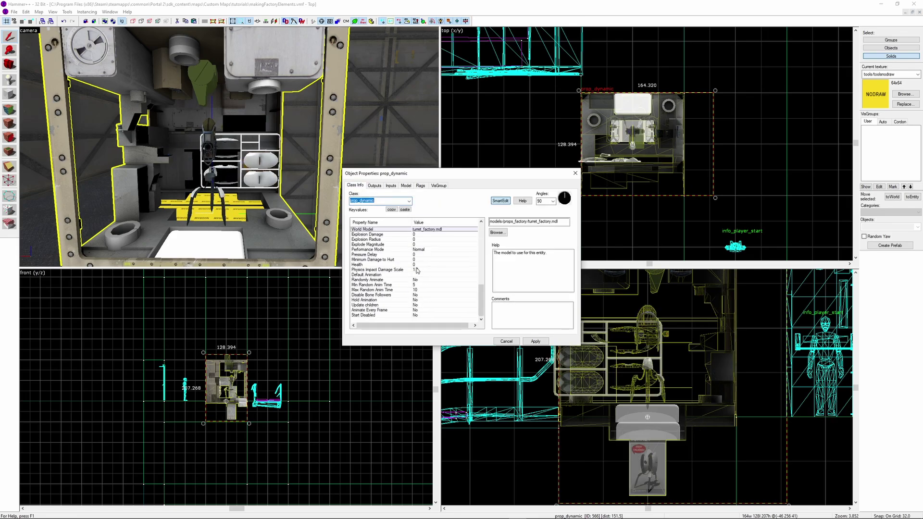
click(535, 341)
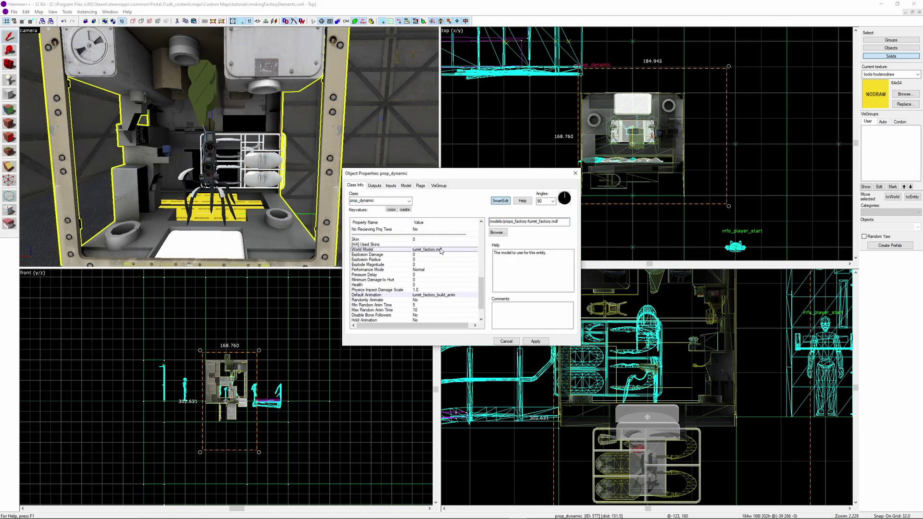
Step: Change the world model of the copied turret factory prop to roboarm.mdl
double_click(440, 249)
scroll(529, 189, up, 3)
double_click(423, 229)
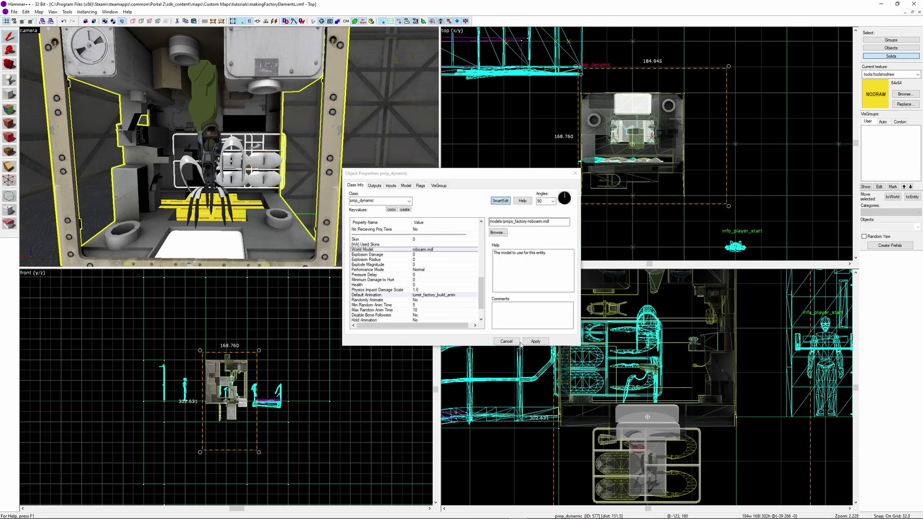
click(524, 342)
Step: Choose a roboarm position sequence for the robot arm prop and open its default animation for editing
click(406, 185)
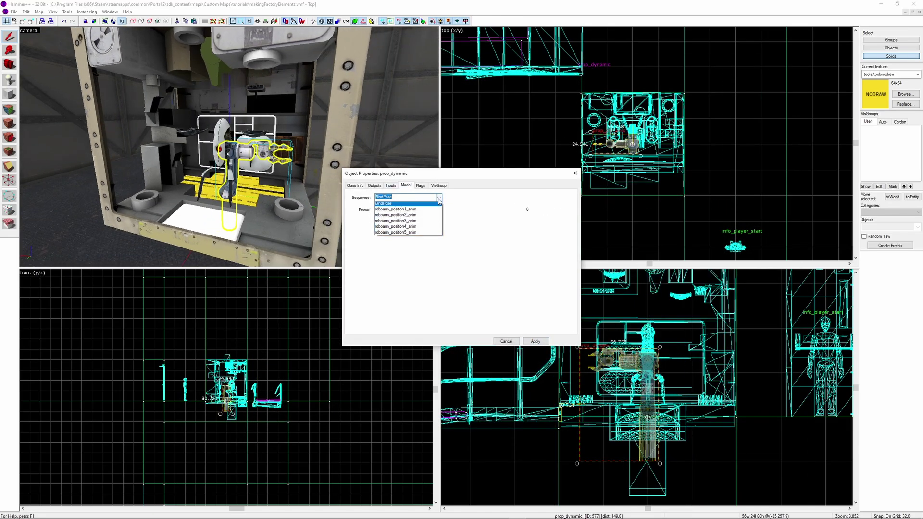
scroll(630, 137, up, 3)
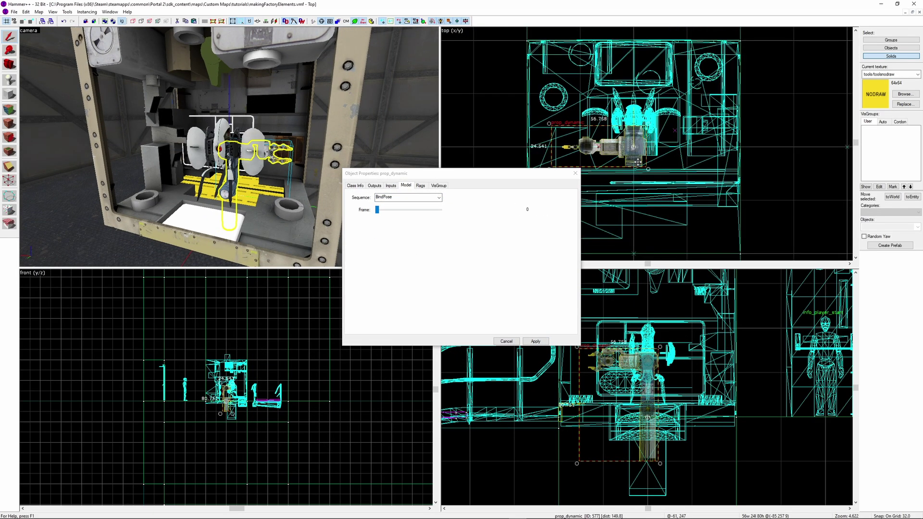
shift+drag(636, 153, 643, 91)
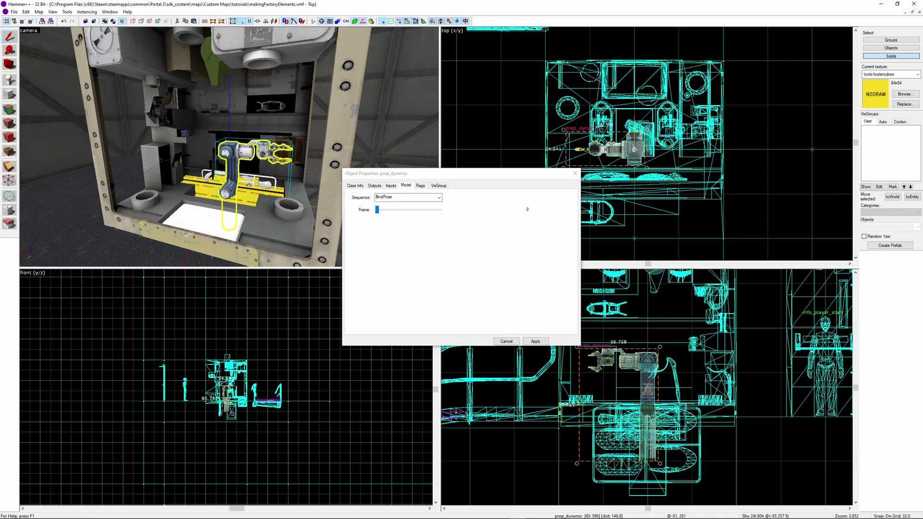
click(408, 197)
click(407, 212)
click(356, 185)
scroll(445, 283, down, 4)
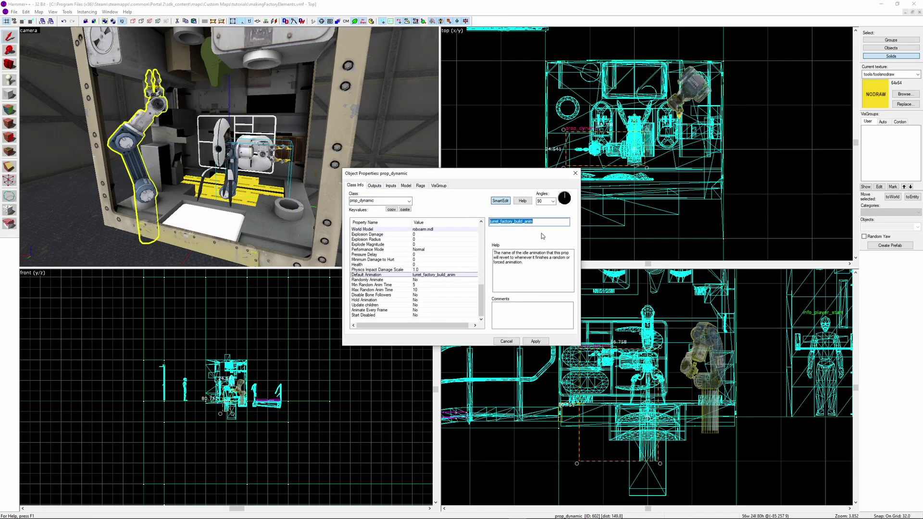
Step: Change another copied prop's model to welder_arm.mdl and choose one of its pose sequences
click(242, 158)
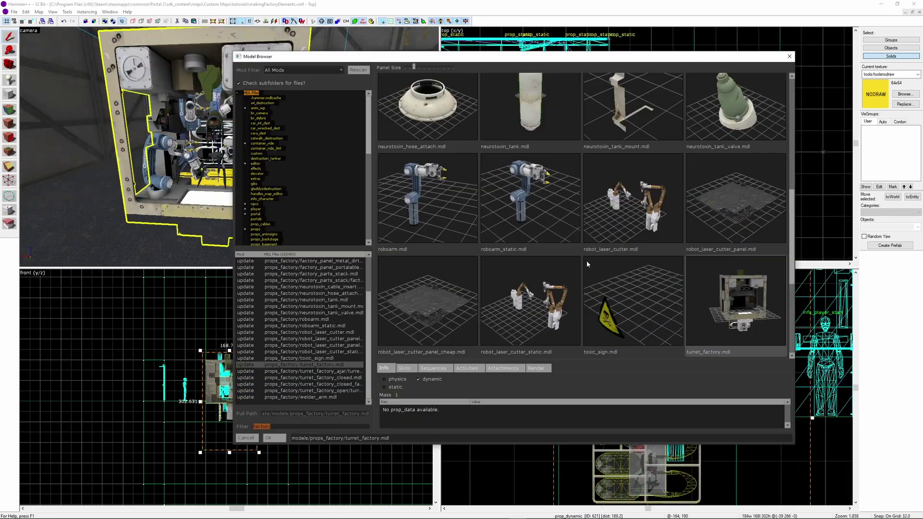
scroll(494, 294, down, 3)
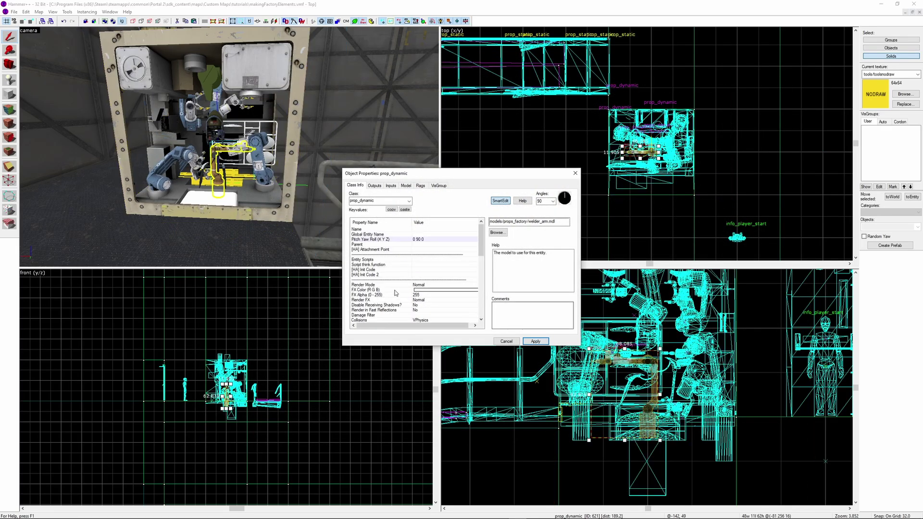
click(406, 185)
click(419, 217)
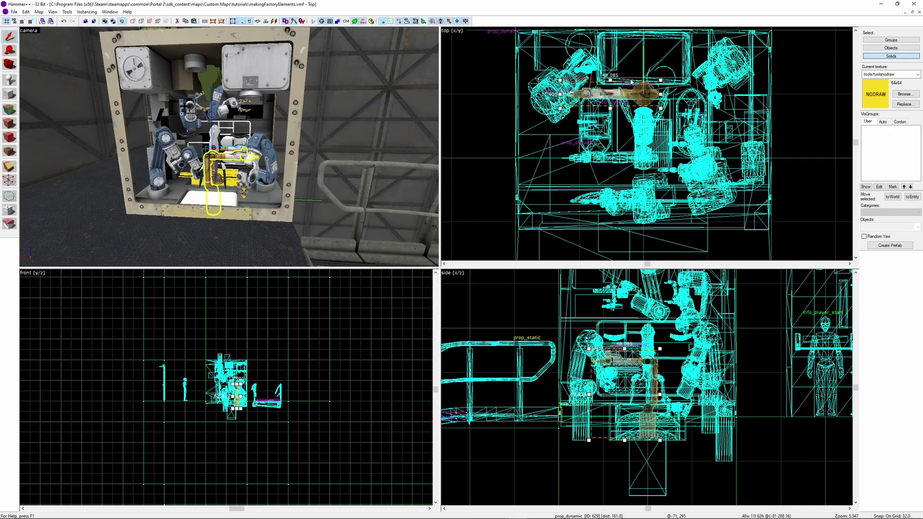
Step: Undo the last move of the welder arm copy and choose its pose sequence
key(ctrl+z)
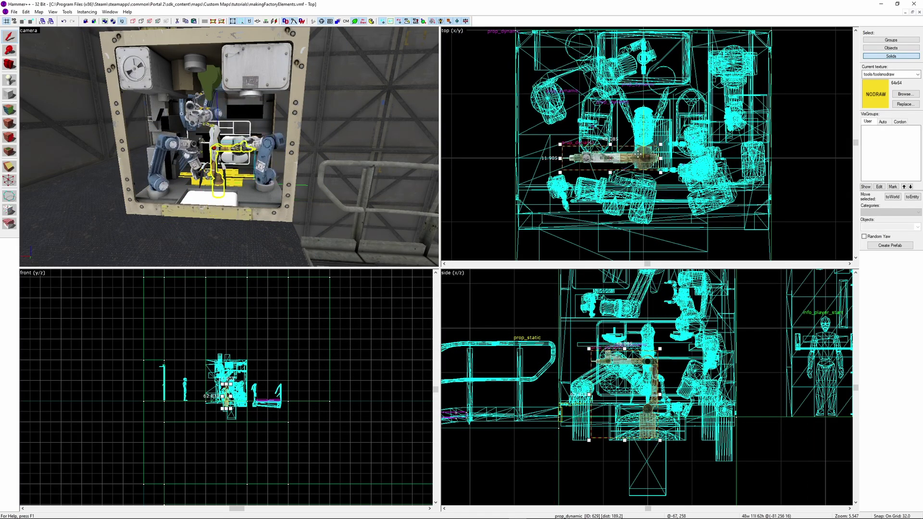
key(w)
key(a)
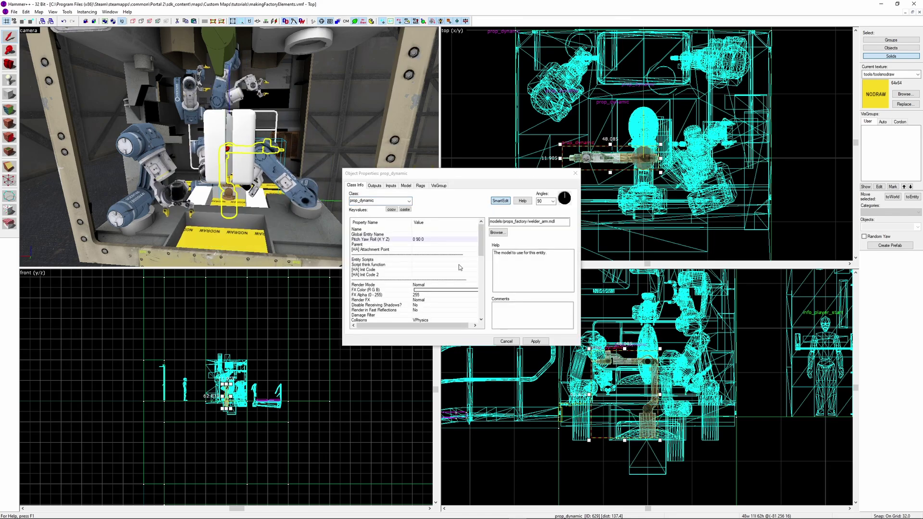
click(405, 185)
click(427, 211)
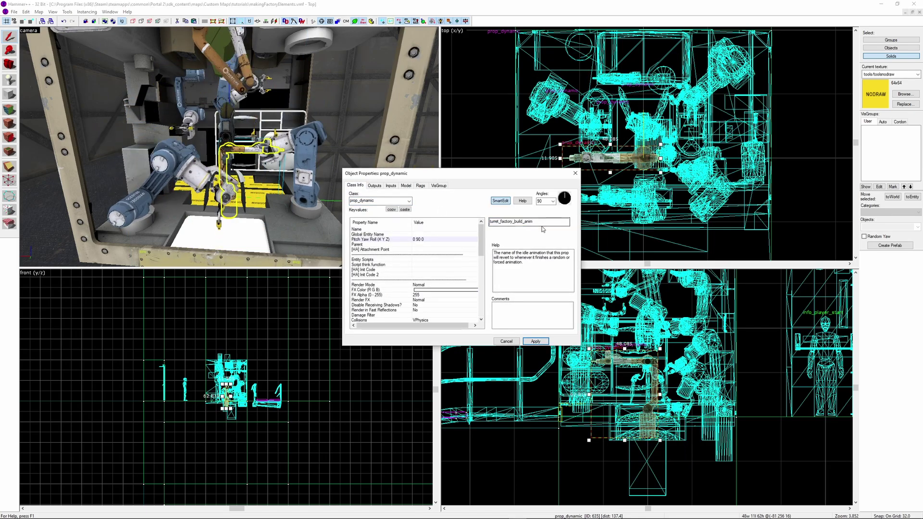
Step: Set the default animations of the two welder arms to welder_arm_positionB_anim and welder_arm_positionC_anim
key(BackSpace)
text(B)
key(Return)
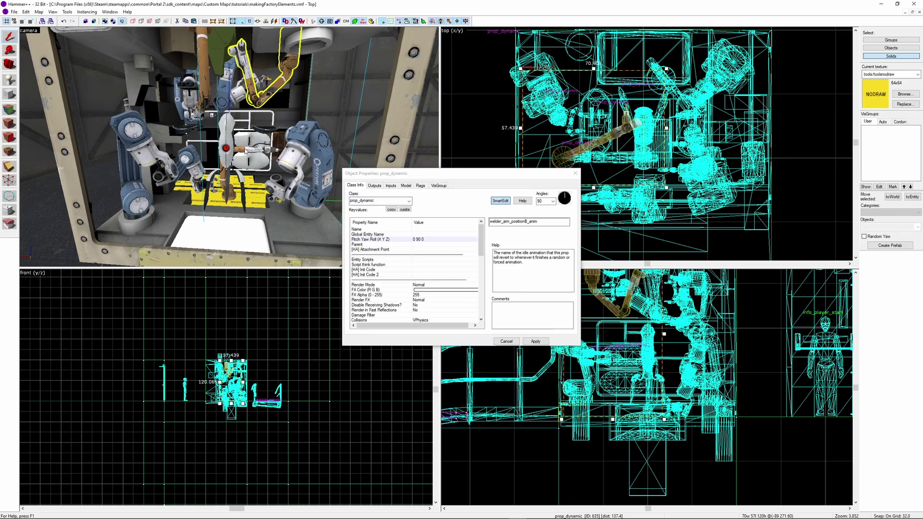
click(246, 151)
key(Return)
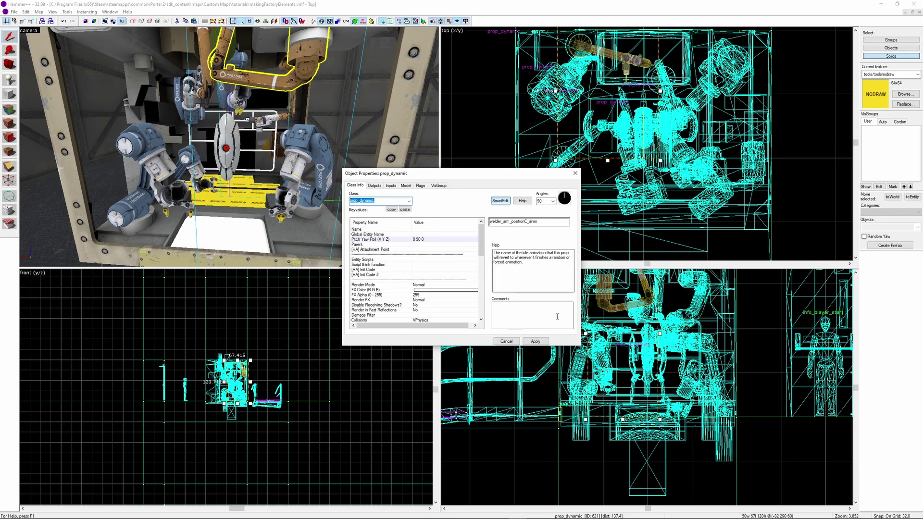
Step: Find the factory textures and apply metal/factory_container_02 to the selected faces of the block above the turret factory
key(z)
key(w)
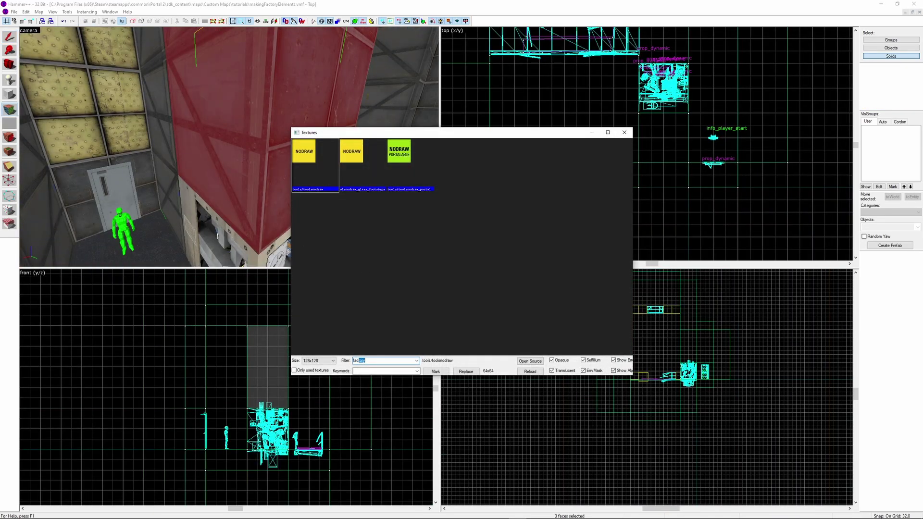
text(tory)
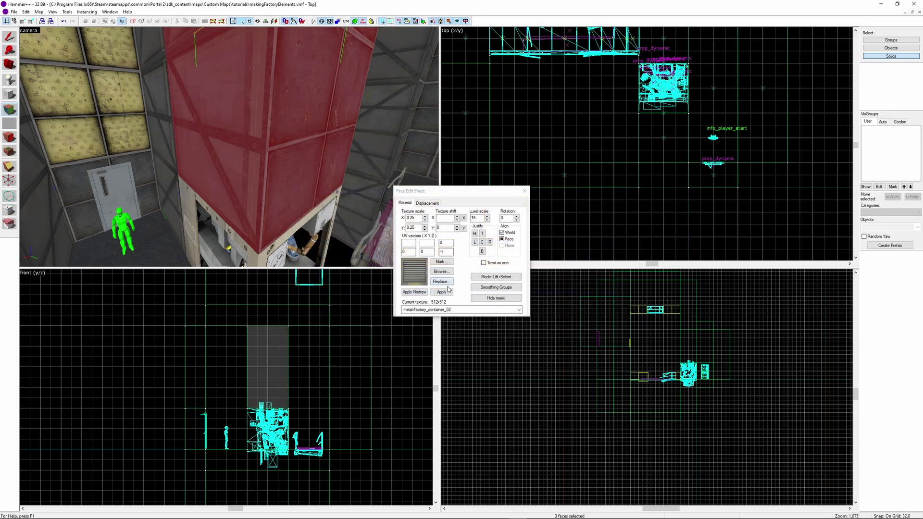
key(s)
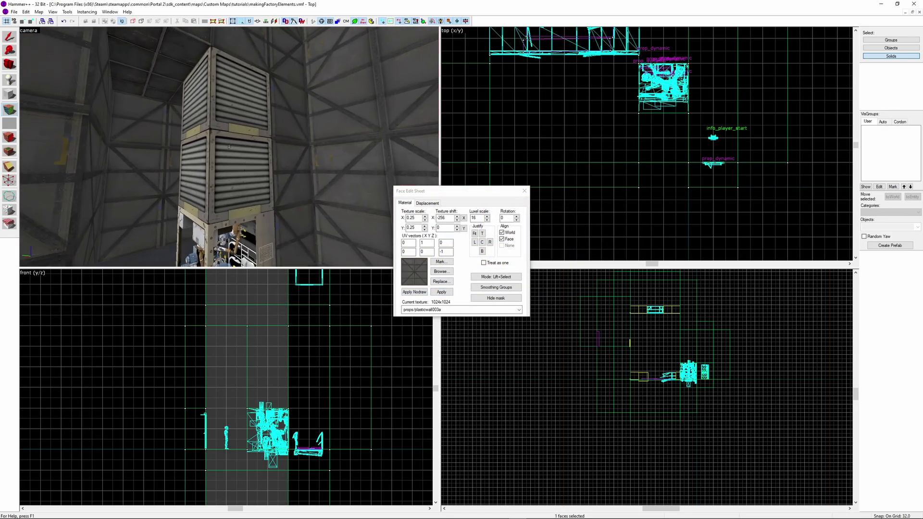
Step: Assign turret_factory_closed.mdl to the copied prop above the turret factory and stack a duplicate of it on top
key(shift+a)
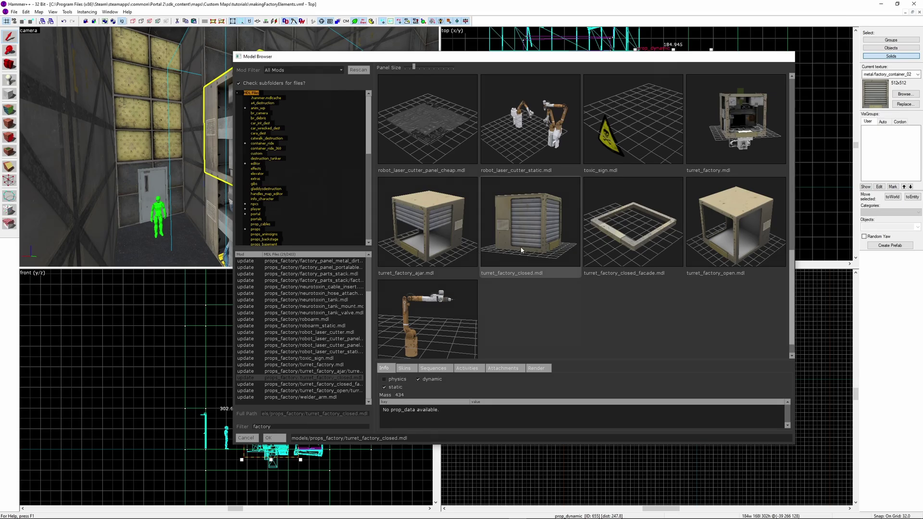
double_click(521, 250)
scroll(267, 414, up, 1)
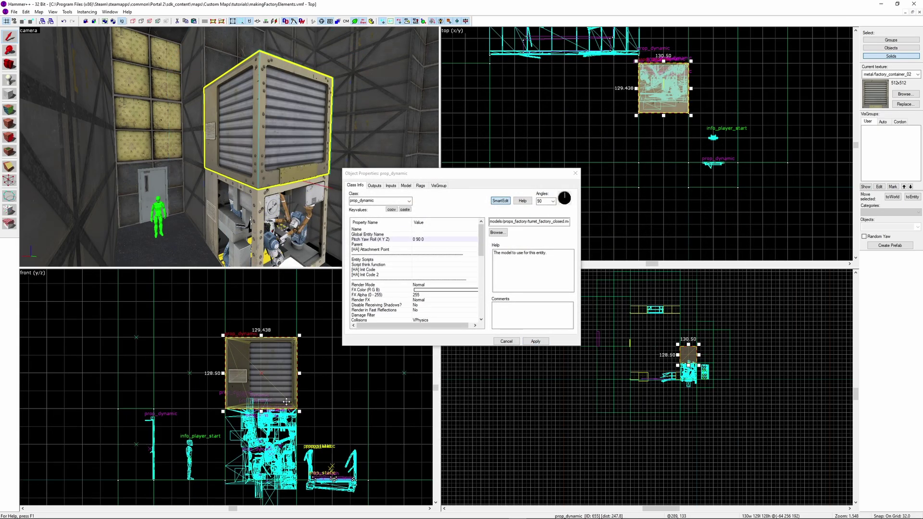
drag(285, 388, 285, 340)
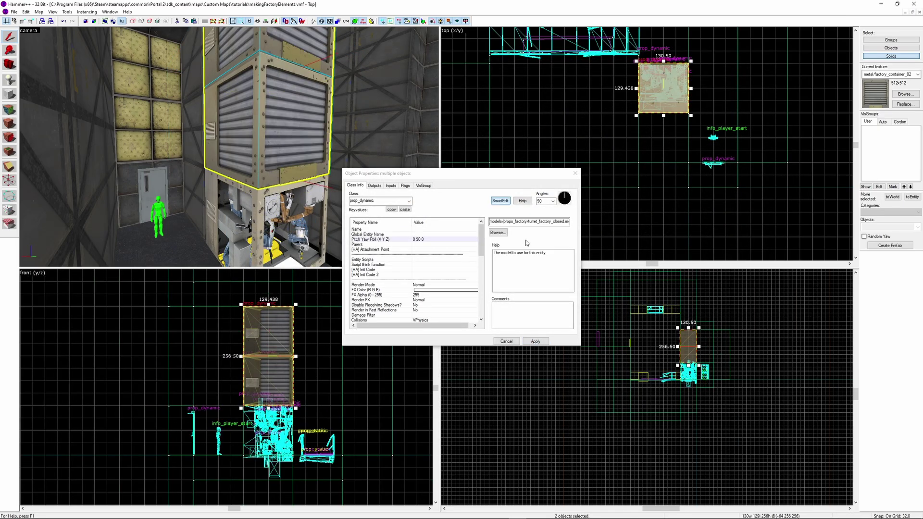
click(504, 233)
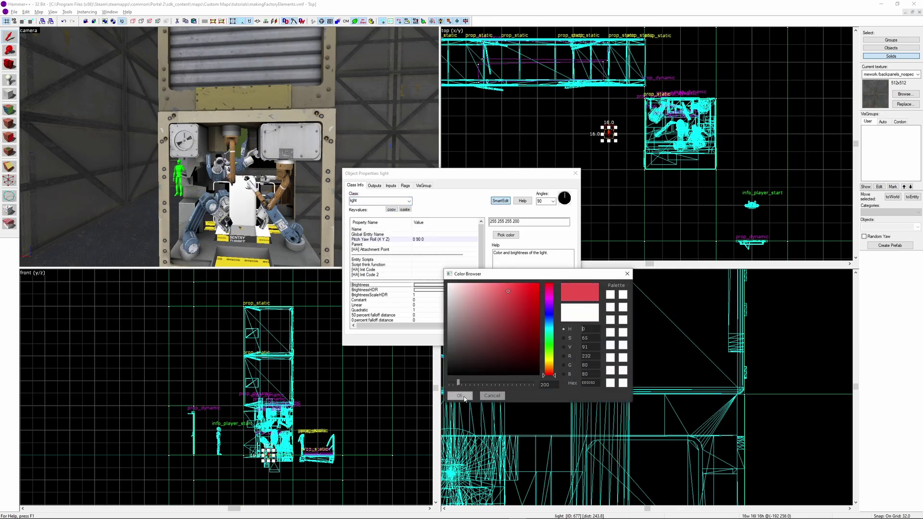
Step: Set the light's color and brightness to 232 80 80 10 and move the light inside the turret factory
click(463, 397)
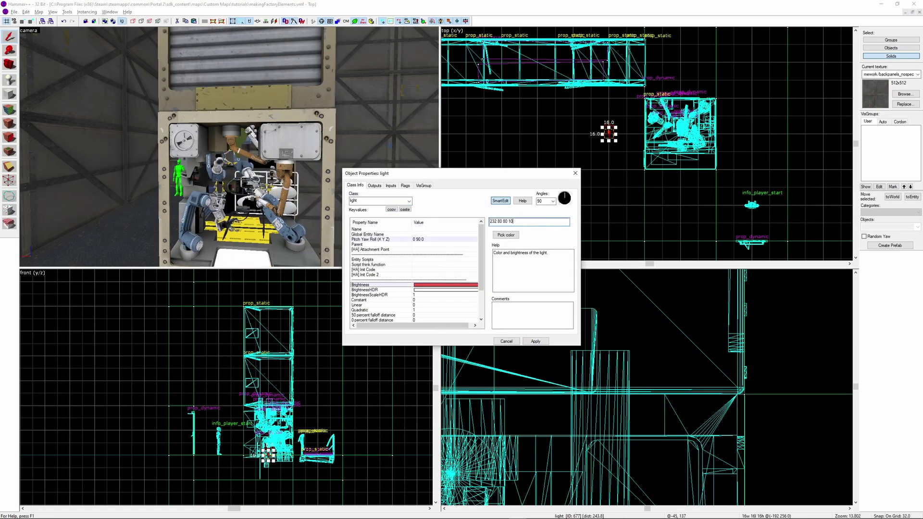
scroll(624, 139, up, 2)
key(ctrl+e)
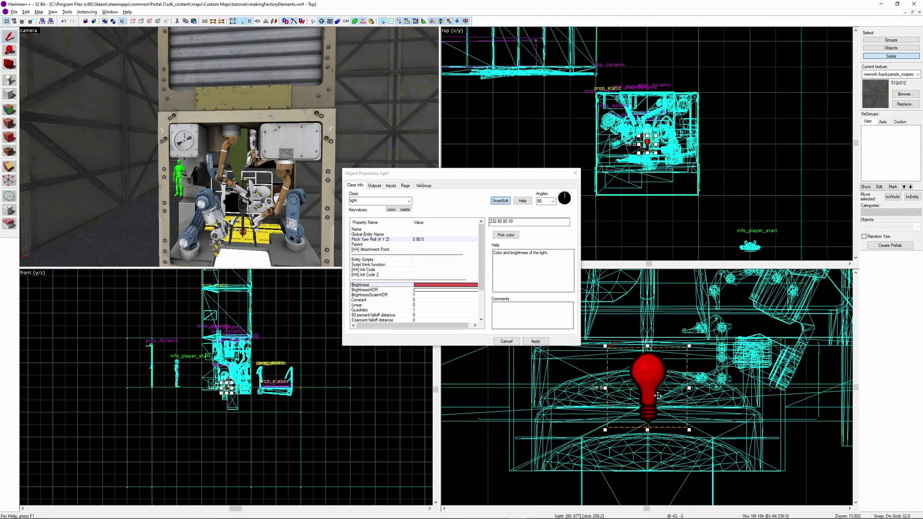
scroll(687, 388, down, 5)
key(ctrl+shift+e)
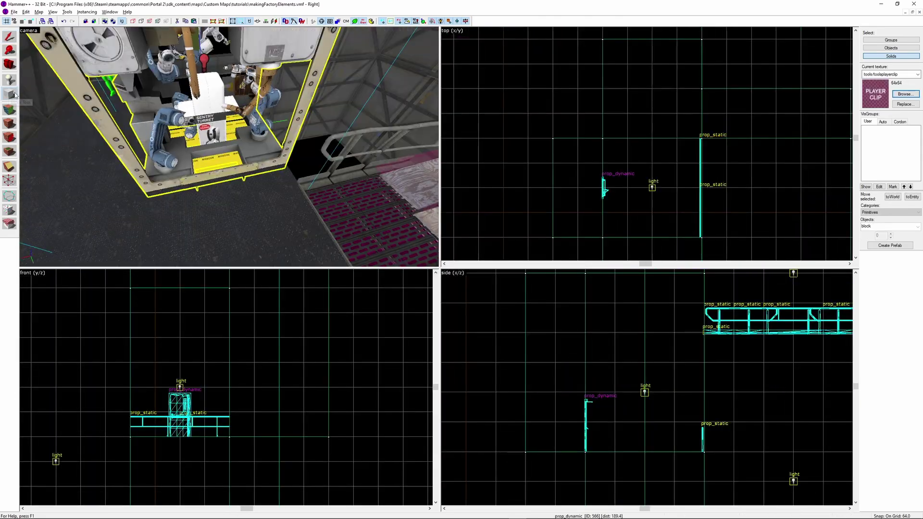
Step: Create a player clip block about 128 x 128 x 150 units around the turret factory
scroll(683, 146, up, 4)
scroll(683, 144, up, 3)
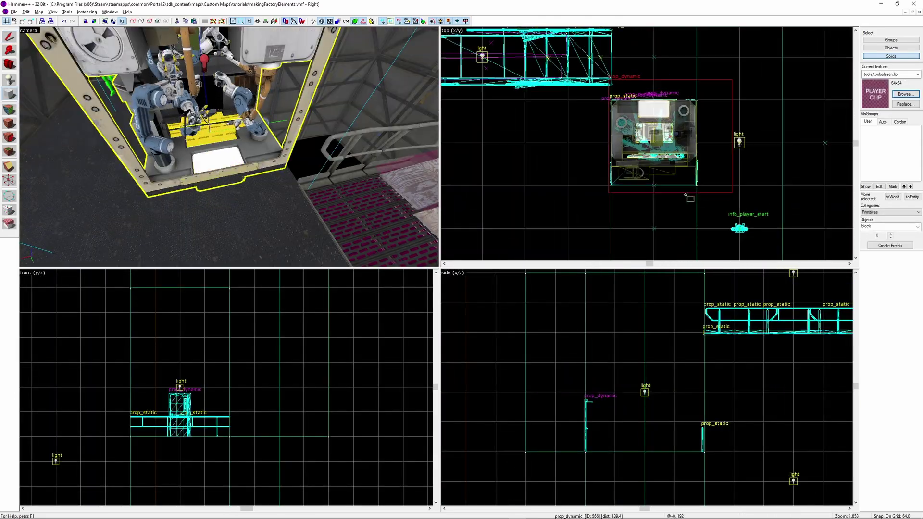
scroll(719, 461, down, 4)
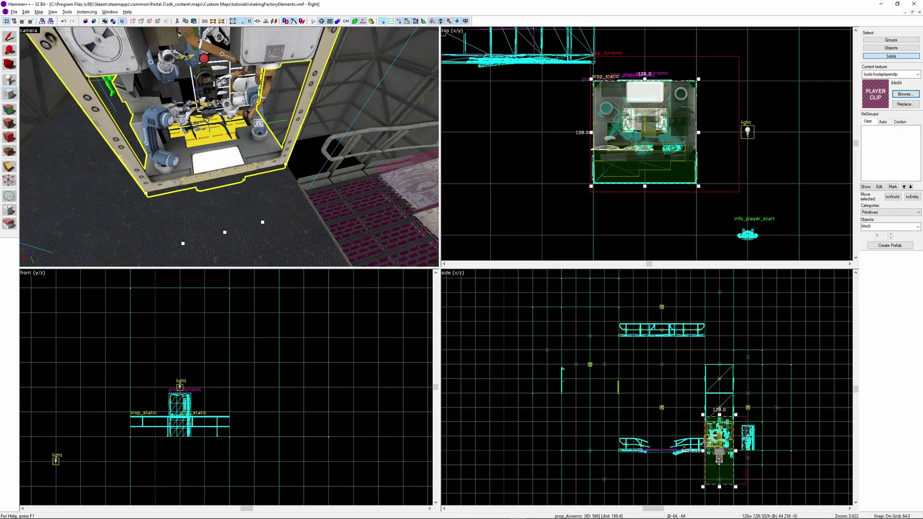
scroll(719, 487, up, 3)
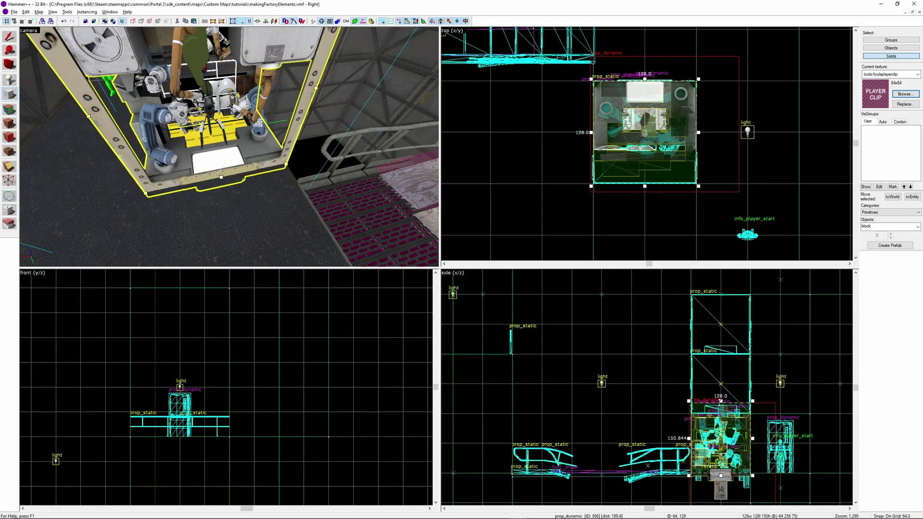
key(Return)
key(z)
Step: Create a tools/toolstrigger block of 64 x 256 x 384 units in front of the door
scroll(648, 153, down, 3)
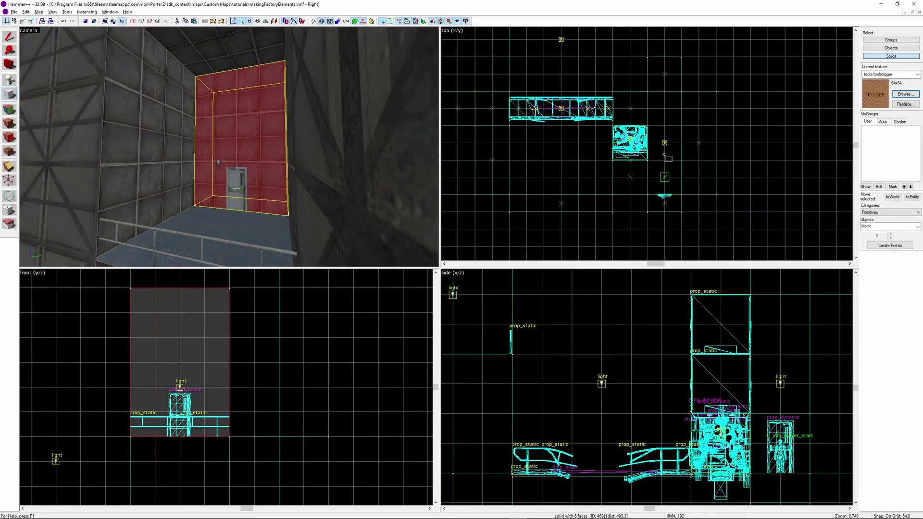
scroll(620, 186, down, 3)
scroll(628, 183, up, 3)
drag(551, 130, 580, 86)
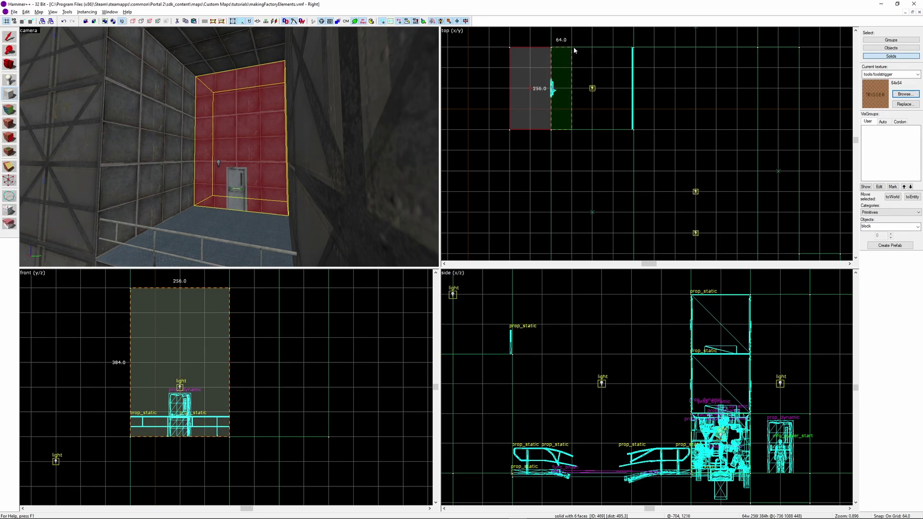
key(Return)
Step: Tie the trigger block to a trigger_once entity and add a new output to it
key(ctrl+t)
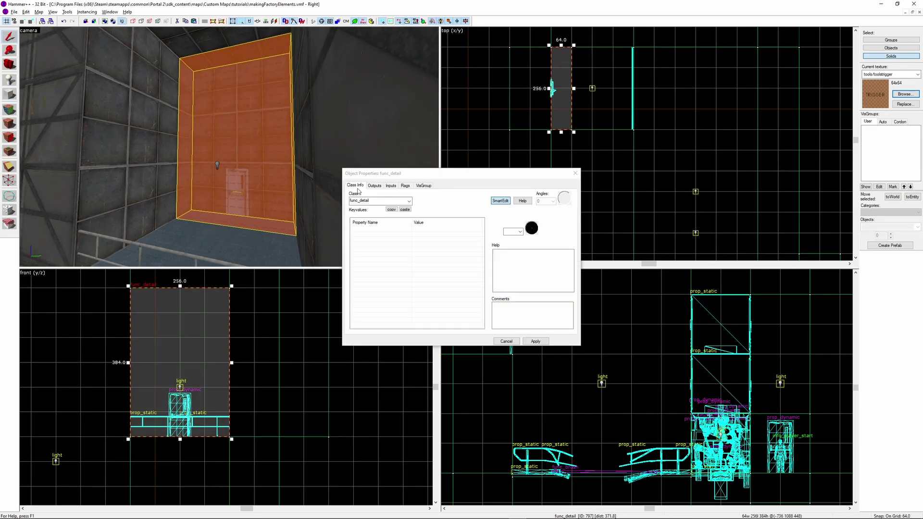
text(trigger_once)
key(Return)
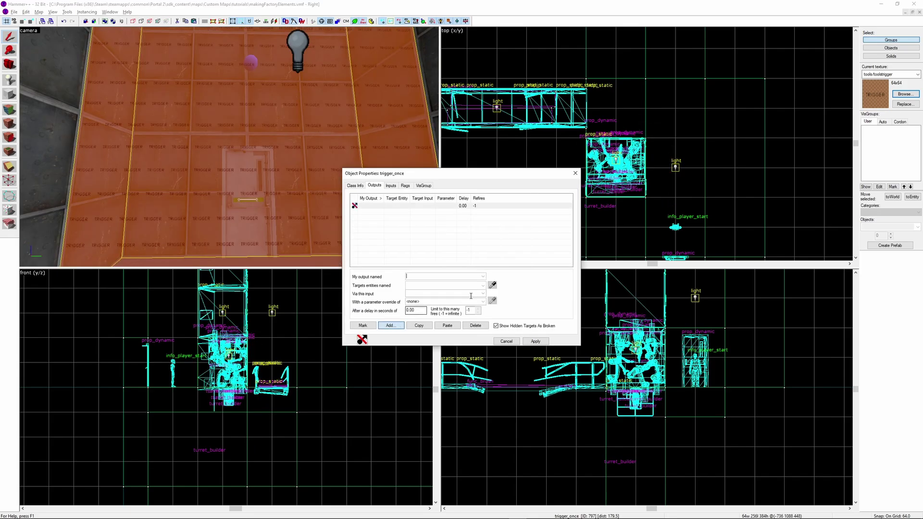
click(473, 288)
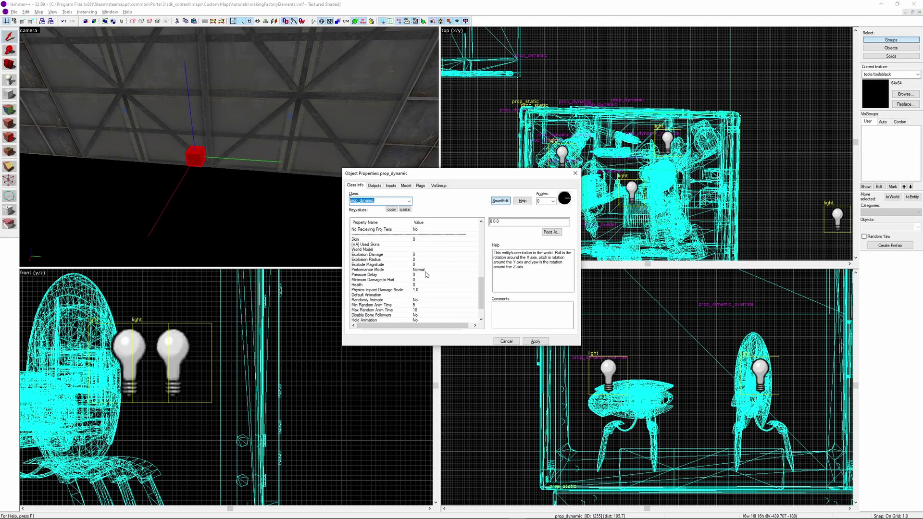
Step: Find the shredder models and assign models/props_gameplay/shredder_left_b.mdl to the new prop_dynamic, with its yaw at 270
key(BackSpace)
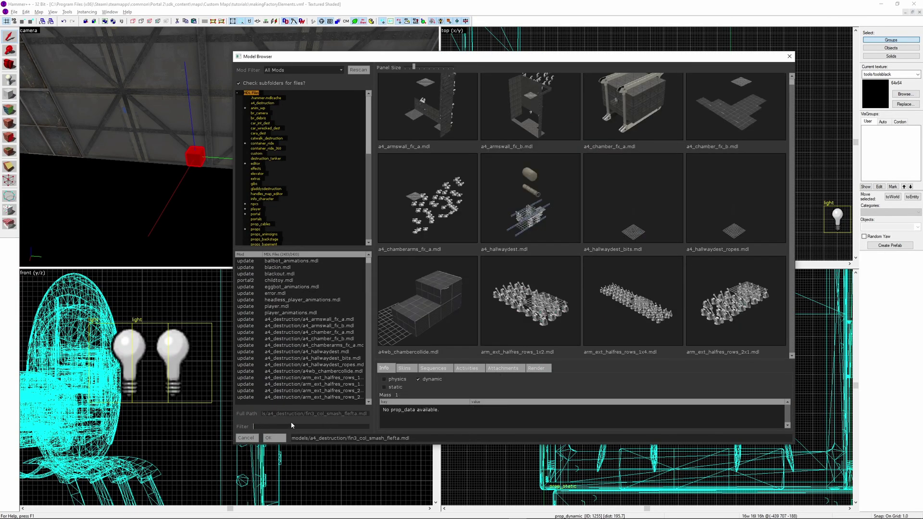
text(shredder)
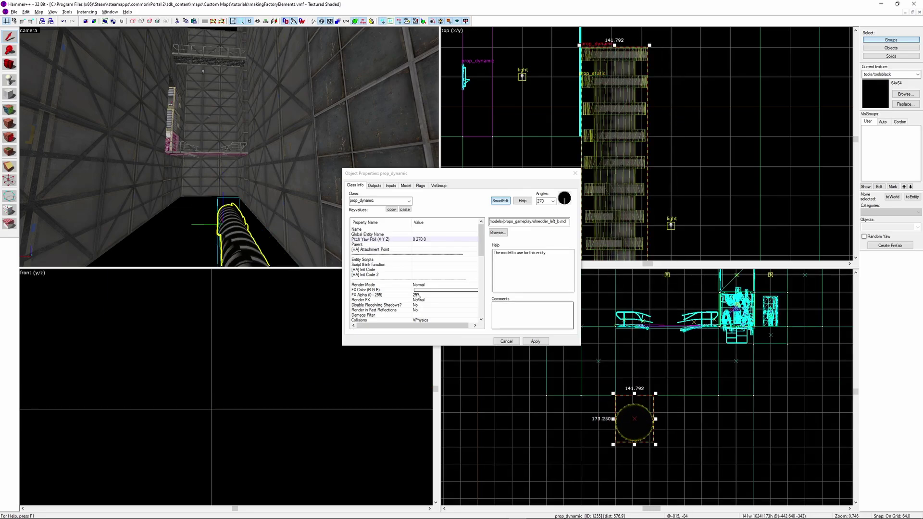
key(ctrl+shift+e)
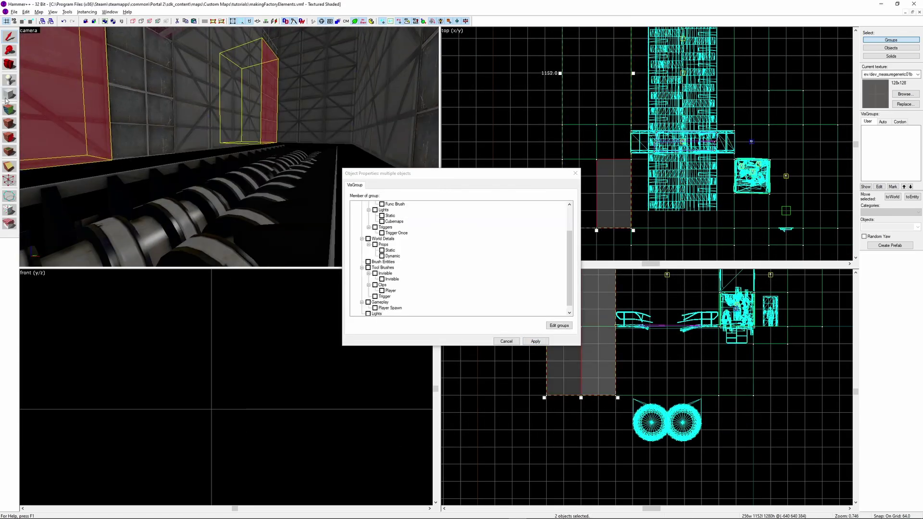
Step: Create a 64 x 1152 x 96 unit block running along one side above the shredder
scroll(624, 455, up, 2)
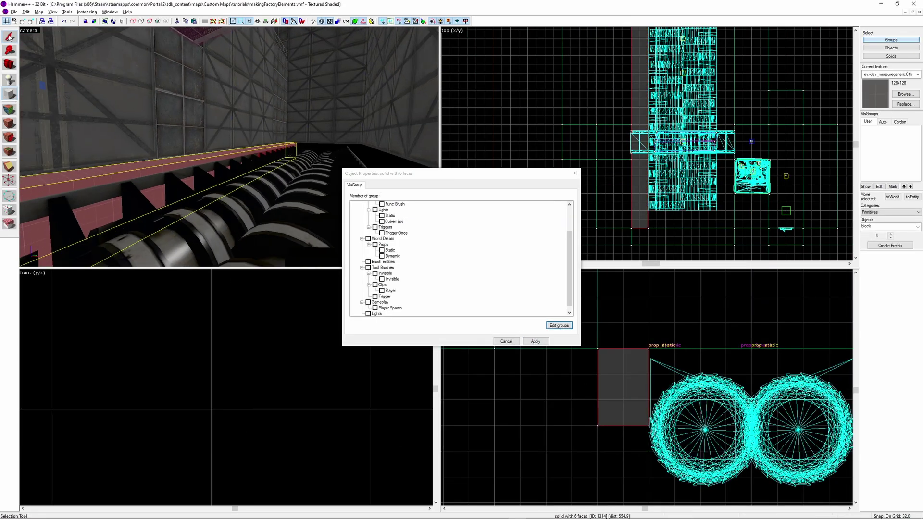
drag(598, 449, 772, 347)
key(Return)
scroll(620, 458, up, 3)
drag(620, 457, 622, 480)
key(Escape)
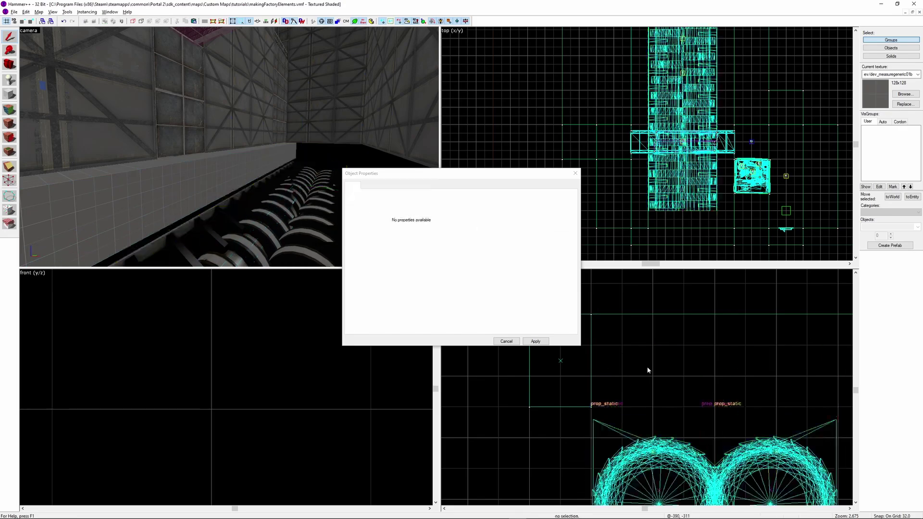
Step: Clip the long block diagonally from its upper outer edge to its lower inner edge to form a sloped wall
middle_drag(577, 437, 687, 398)
click(263, 176)
scroll(567, 356, down, 3)
key(shift+x)
drag(657, 354, 693, 407)
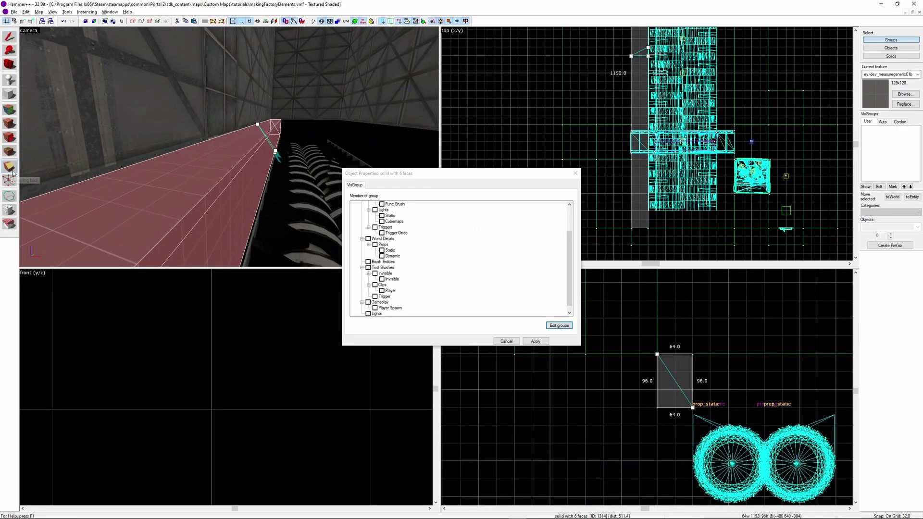
key(Return)
Step: Copy and flip the sloped wall to the shredder's opposite side and shape another copy to close its end
scroll(676, 157, down, 4)
key(shift+s)
shift+drag(658, 115, 693, 116)
key(ctrl+l)
scroll(673, 105, up, 2)
click(631, 111)
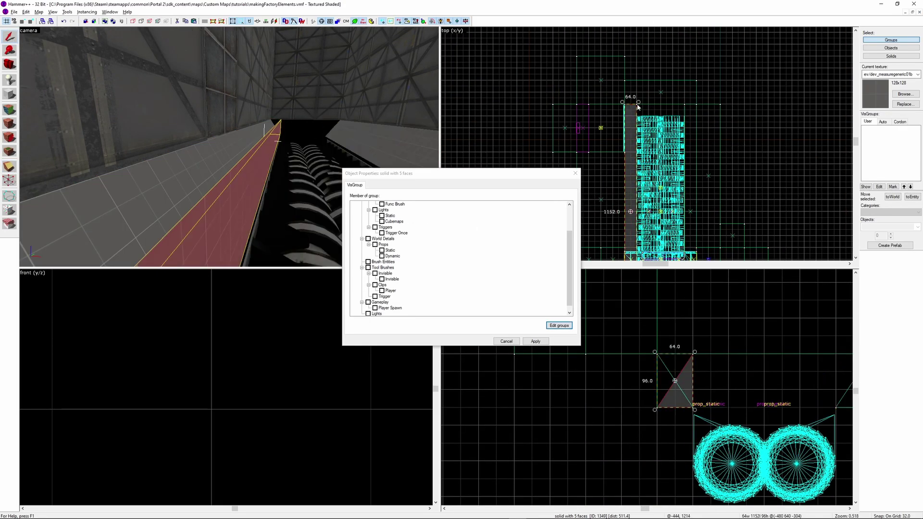
shift+drag(637, 106, 733, 219)
mouse_move(698, 218)
mouse_down()
mouse_move(805, 117)
mouse_move(662, 110)
mouse_up()
scroll(625, 116, up, 5)
Step: Apply the metal/black_wall_metal_005e texture to the inner faces of the sloped walls around the shredder
key(shift+a)
click(207, 159)
click(442, 272)
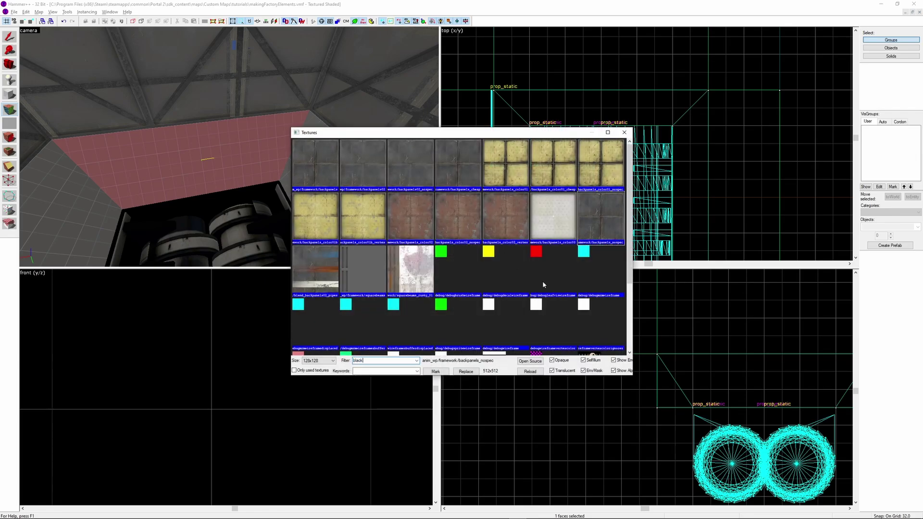
text(black)
scroll(521, 279, down, 10)
scroll(522, 279, up, 5)
double_click(508, 216)
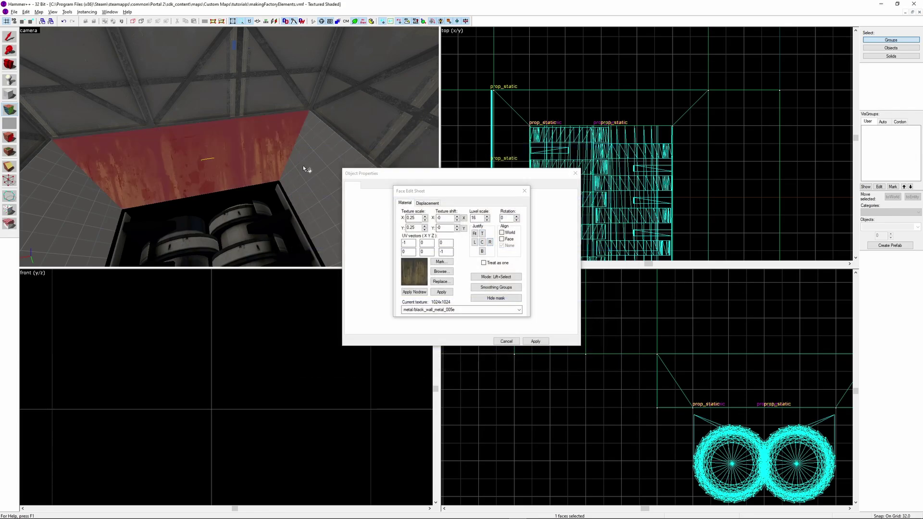
click(207, 144)
click(442, 272)
double_click(508, 216)
click(448, 293)
Step: Create a 32 x 1152 x 160 unit block beside the shredder, directly beneath the sloped wall
key(shift+b)
drag(640, 347, 626, 457)
scroll(626, 457, down, 2)
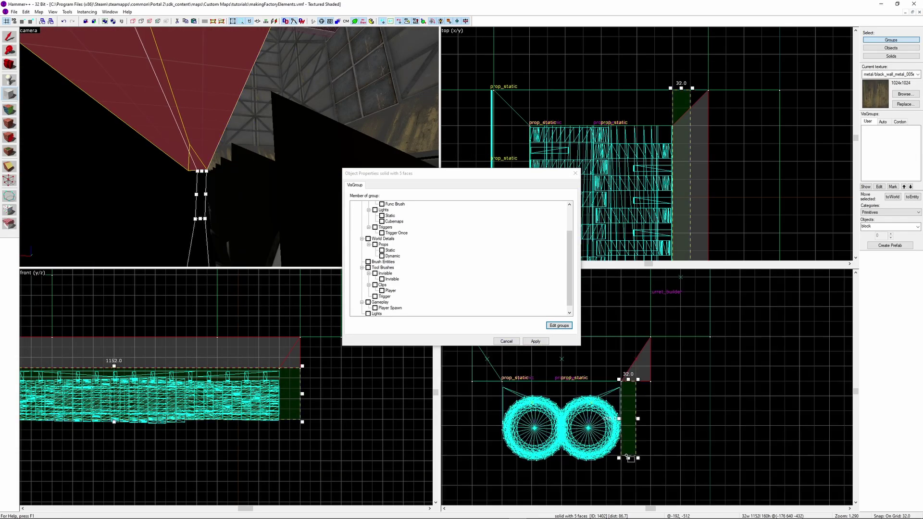
scroll(632, 411, up, 2)
key(Return)
Step: Copy the side block to the shredder's other side and add a 256 x 1152 x 32 unit floor block underneath
key(shift+s)
scroll(626, 395, down, 2)
shift+drag(626, 396, 493, 395)
shift+drag(493, 408, 508, 424)
drag(517, 389, 621, 449)
scroll(508, 153, down, 4)
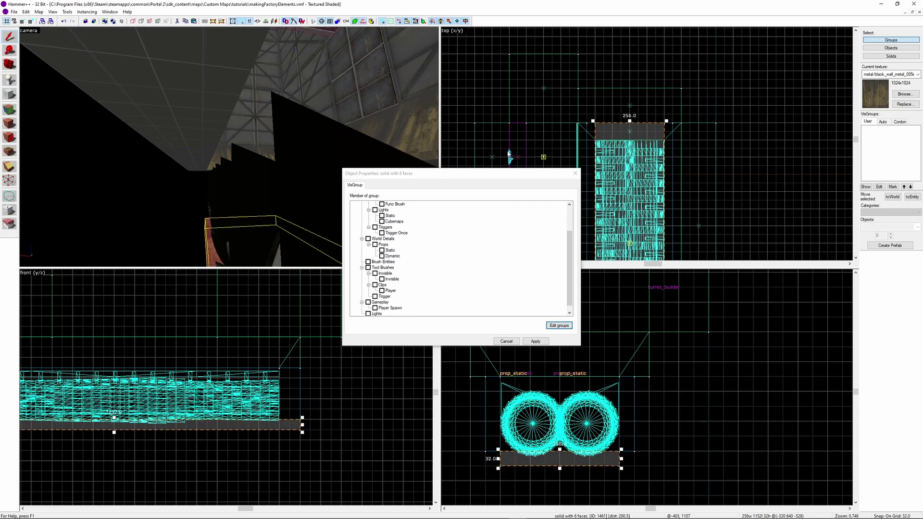
Step: Apply the tools/toolsblack texture to the floor face beneath the shredder
key(z)
key(z)
click(233, 108)
key(z)
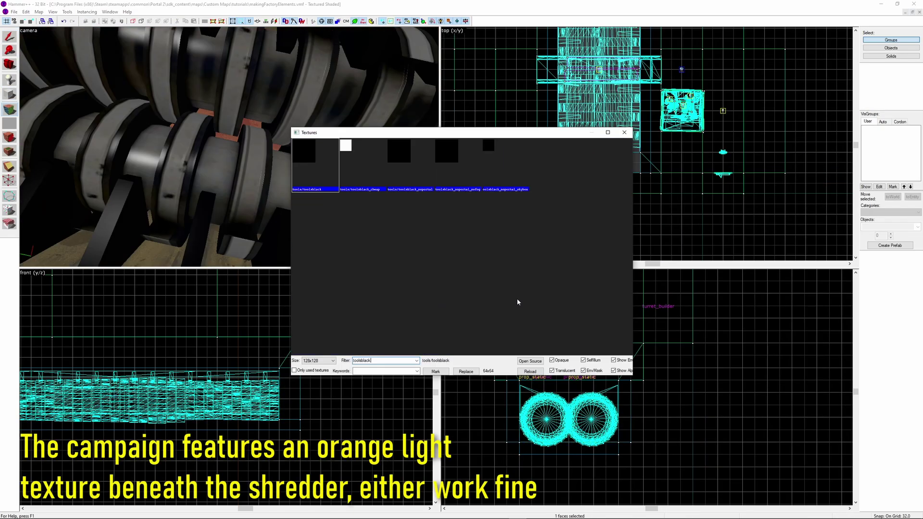
key(Return)
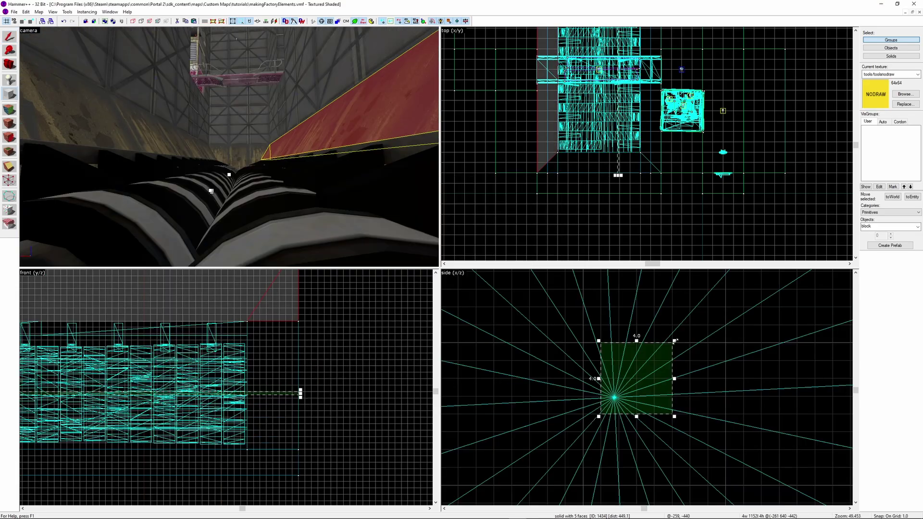
Step: Create a long nodraw block with a 4 x 4 unit cross-section, centred on the axis of one shredder cylinder
key(bracketright)
drag(675, 341, 652, 382)
key(bracketleft)
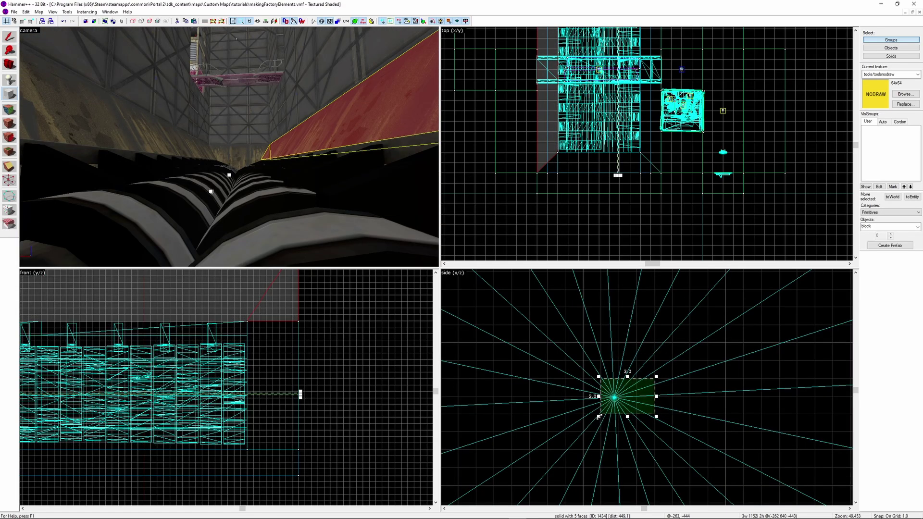
drag(599, 417, 581, 434)
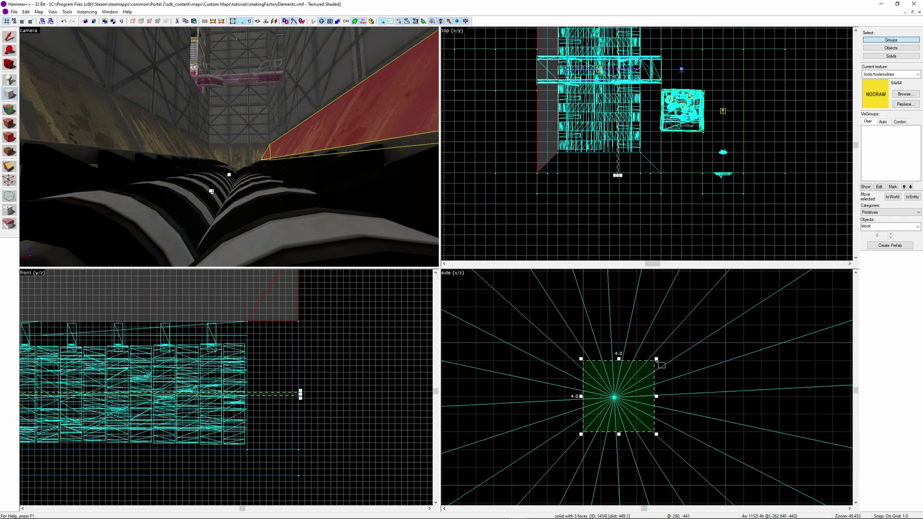
key(Return)
key(z)
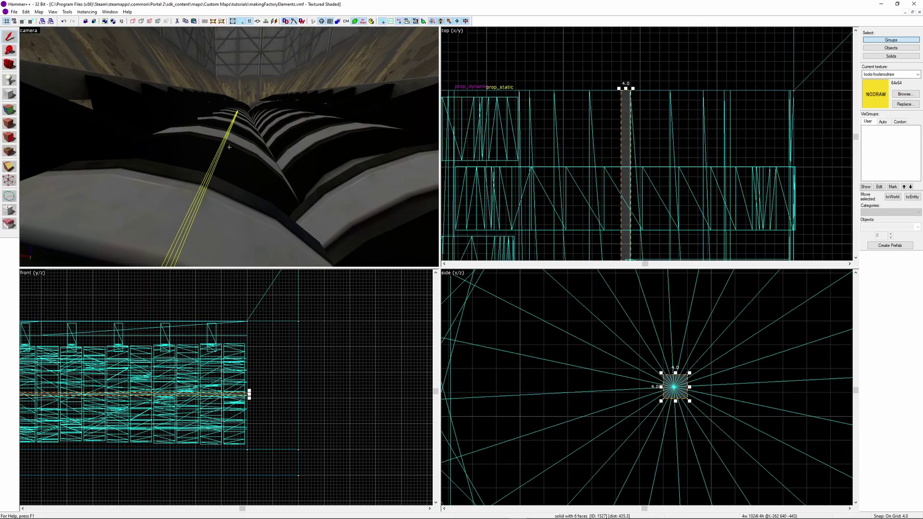
Step: Tie the thin nodraw block on the shredder axis to a func_rotating entity
key(z)
key(ctrl+t)
text(f)
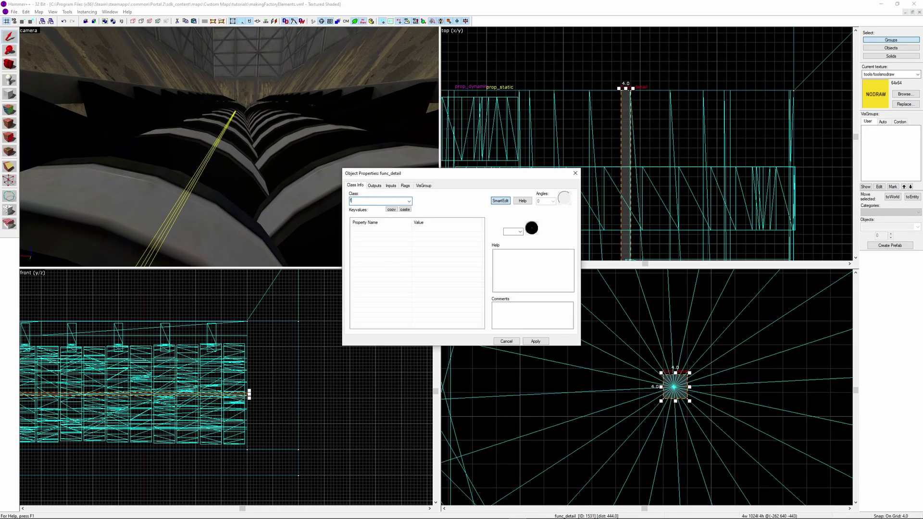
text(unc_rotati)
key(Return)
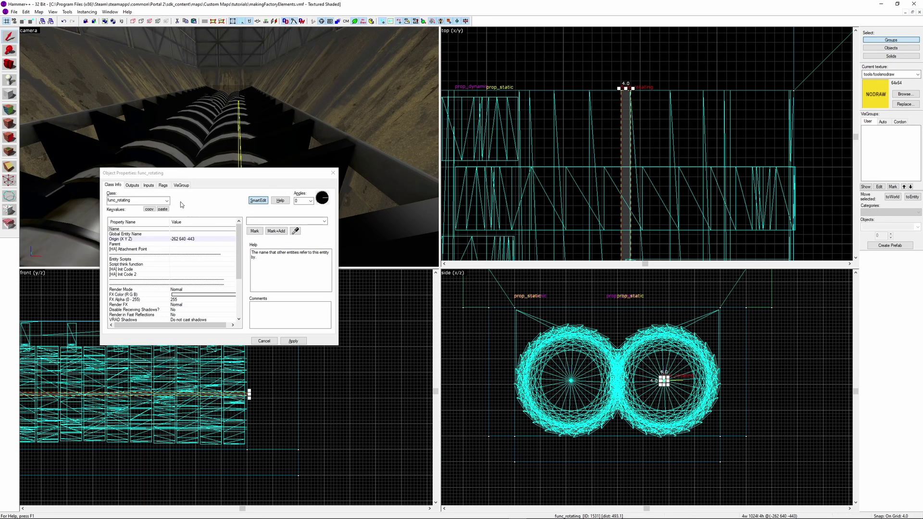
Step: Enable the Start ON, Reverse Direction and Y Axis flags of the func_rotating entity
click(163, 185)
click(111, 196)
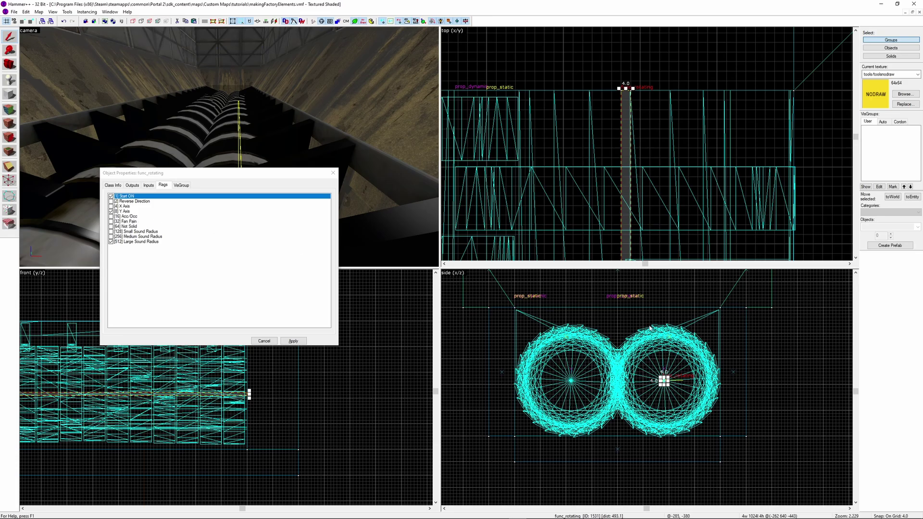
click(111, 202)
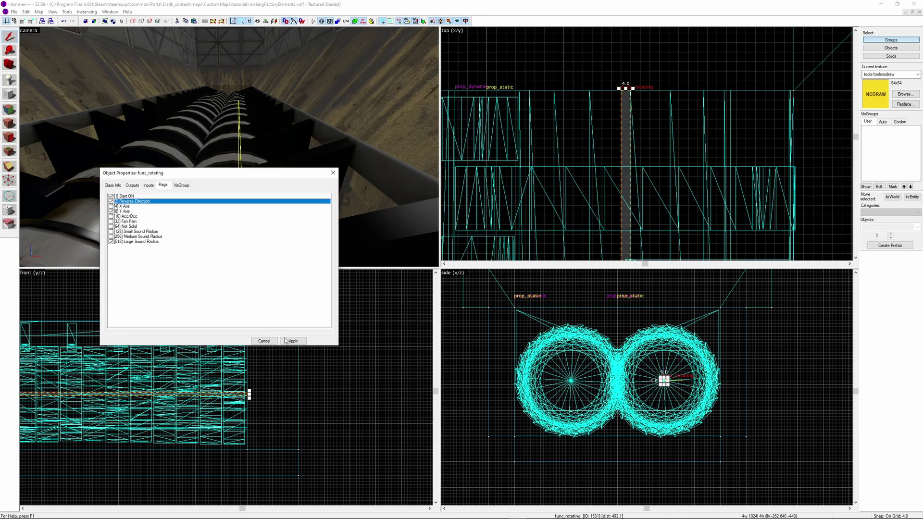
scroll(684, 370, up, 3)
Step: Name the func_rotating entity shredder_rot_right and set its blocking damage to 500
click(111, 185)
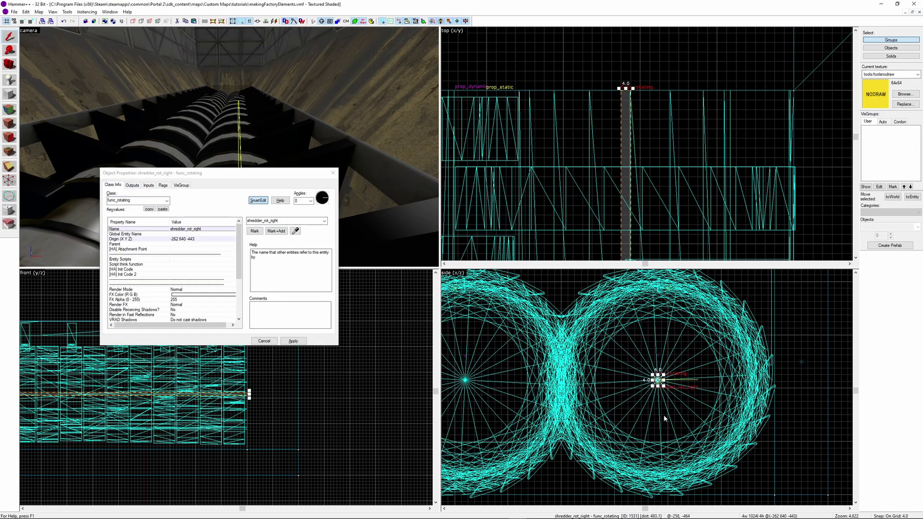
scroll(222, 293, down, 4)
click(195, 290)
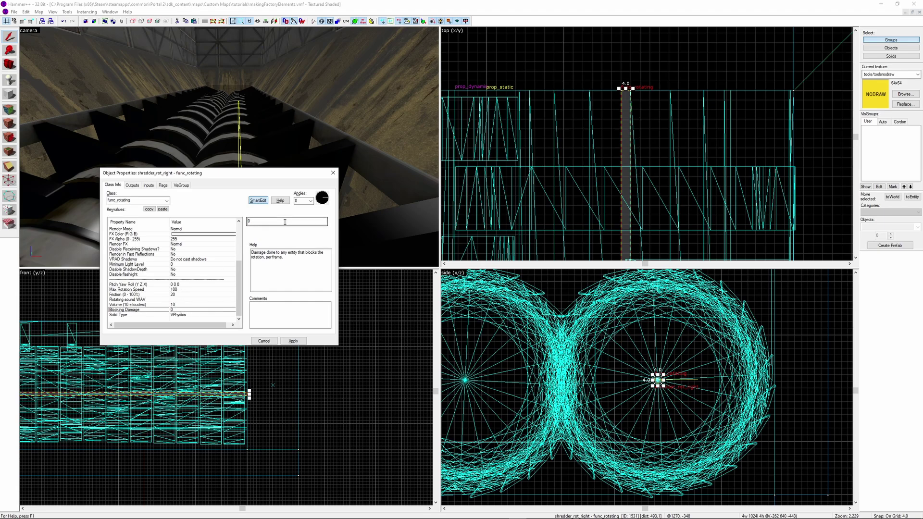
key(Return)
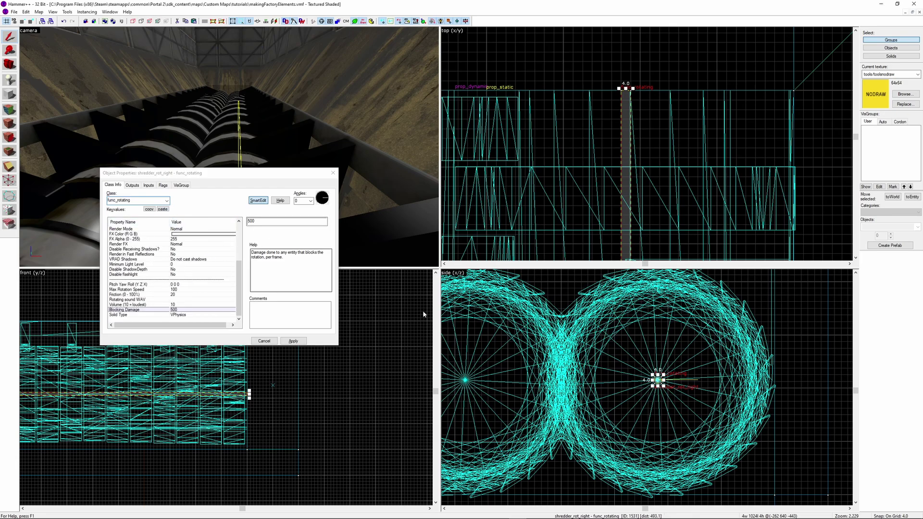
Step: Set the func_rotating entity's rotating sound to world/grinder_lp_01.wav, filtering the available sounds by "grind"
click(163, 286)
double_click(165, 300)
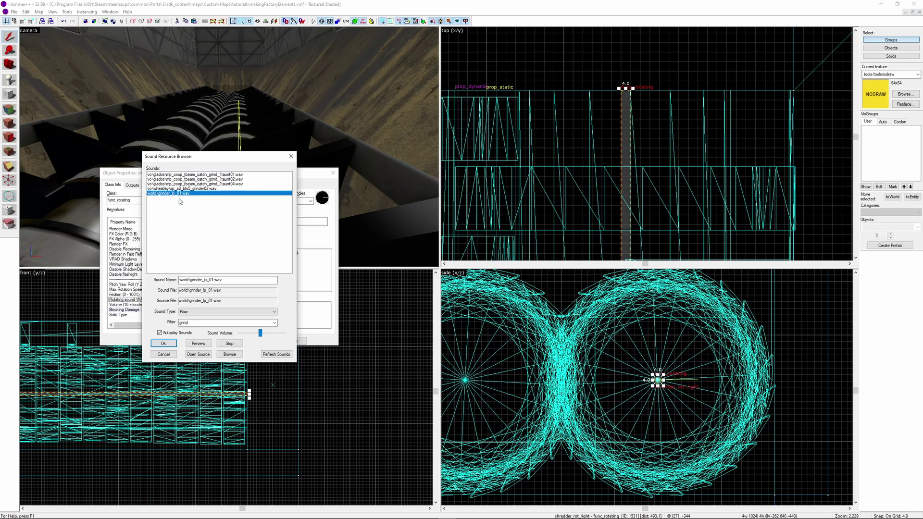
key(Return)
Step: Clone the func_rotating block onto the other shredder cylinder's axis, aligning it precisely with a grid size of 1
scroll(676, 383, up, 5)
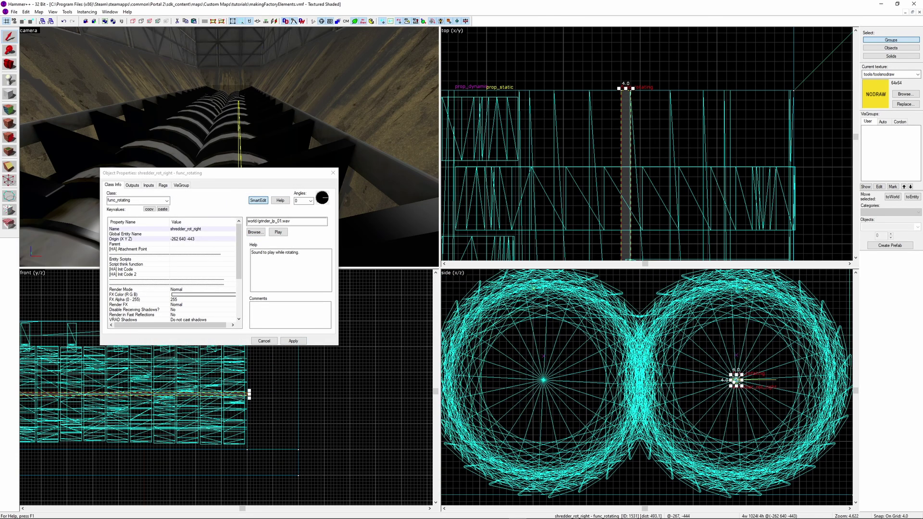
scroll(518, 383, up, 5)
mouse_move(675, 384)
shift+mouse_down()
mouse_move(515, 383)
mouse_move(563, 403)
shift+mouse_up()
scroll(548, 404, down, 4)
scroll(808, 390, up, 8)
scroll(817, 384, down, 8)
scroll(555, 386, up, 11)
key([)
key([)
scroll(582, 402, down, 17)
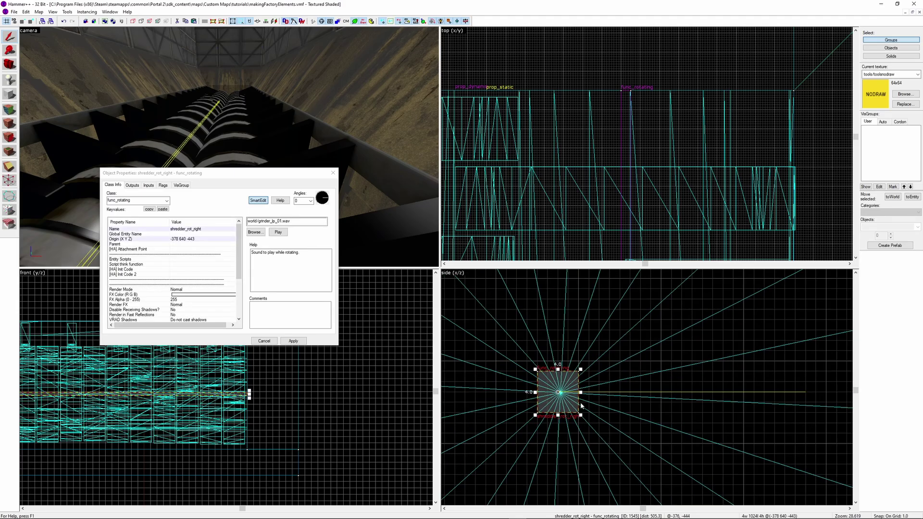
Step: Configure the copied func_rotating as shredder_rot_left and make it the parent of the left shredder prop_dynamic
click(163, 185)
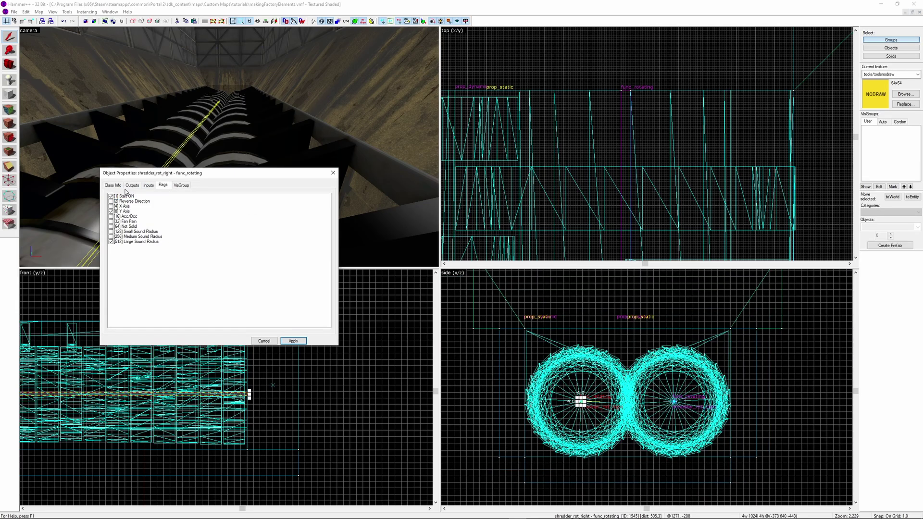
click(115, 186)
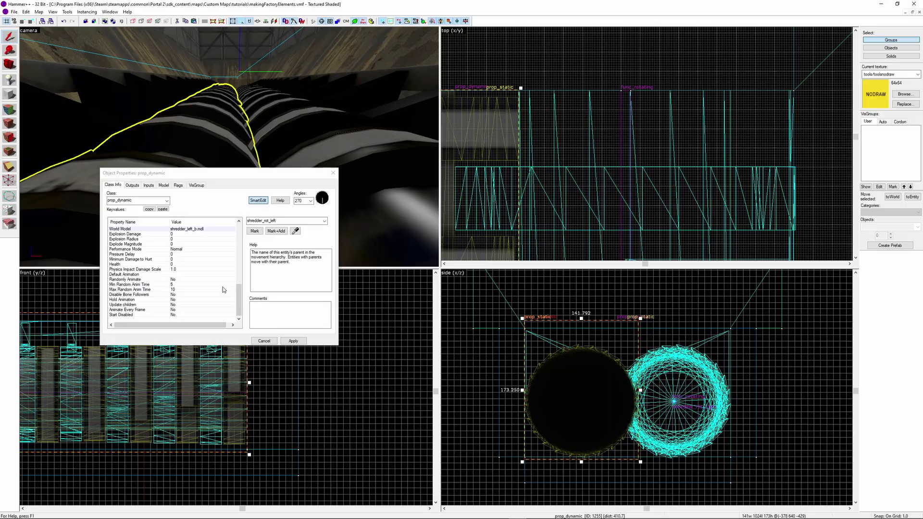
click(177, 186)
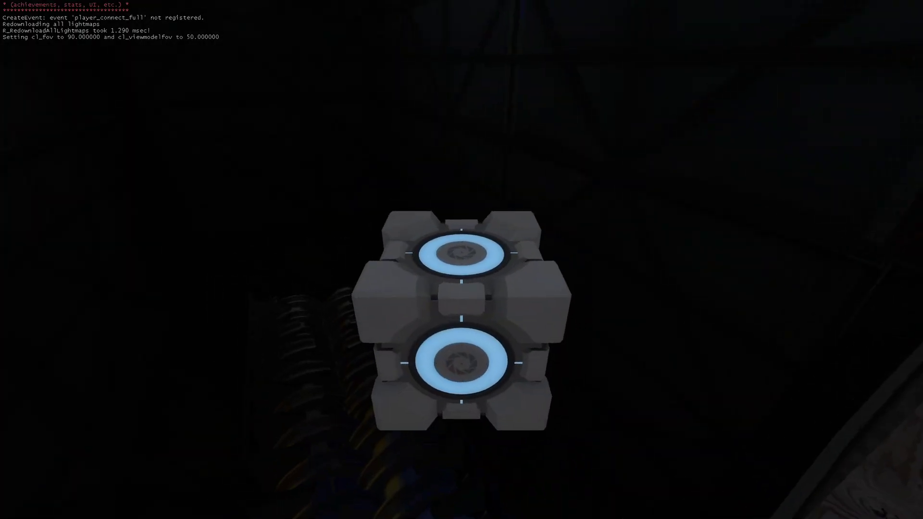
Step: Test the shredder in the game by dropping a weighted cube onto the rotating cylinders
key(e)
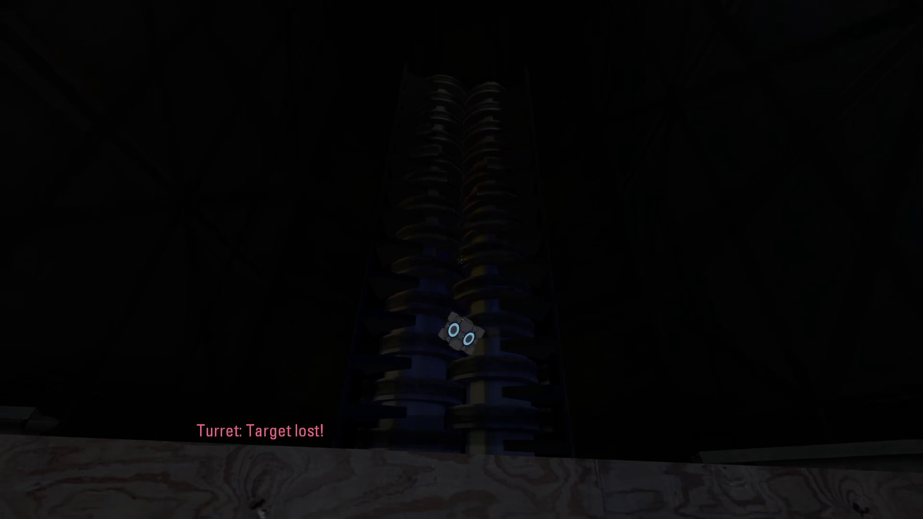
key(e)
key(e)
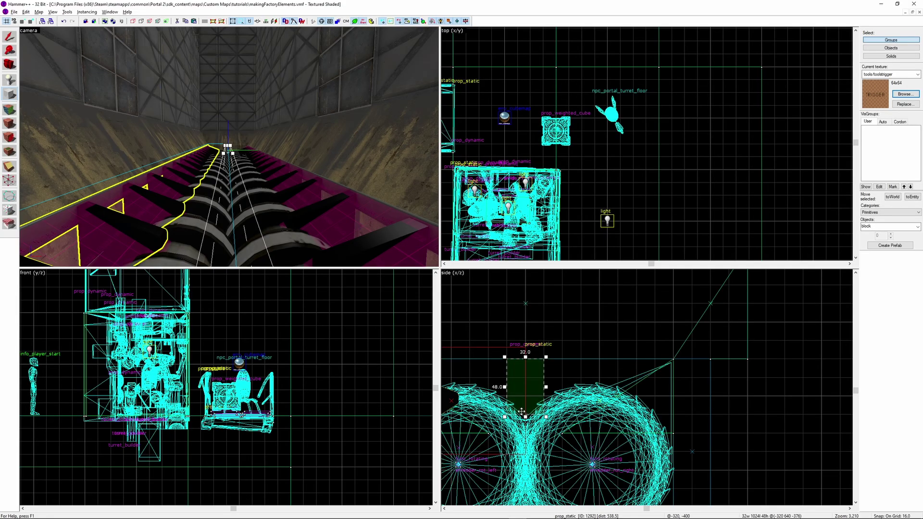
Step: Create a 32 x 48 unit trigger block along the gap above the two shredder cylinders and tie it to trigger_multiple
key(Return)
key(ctrl+t)
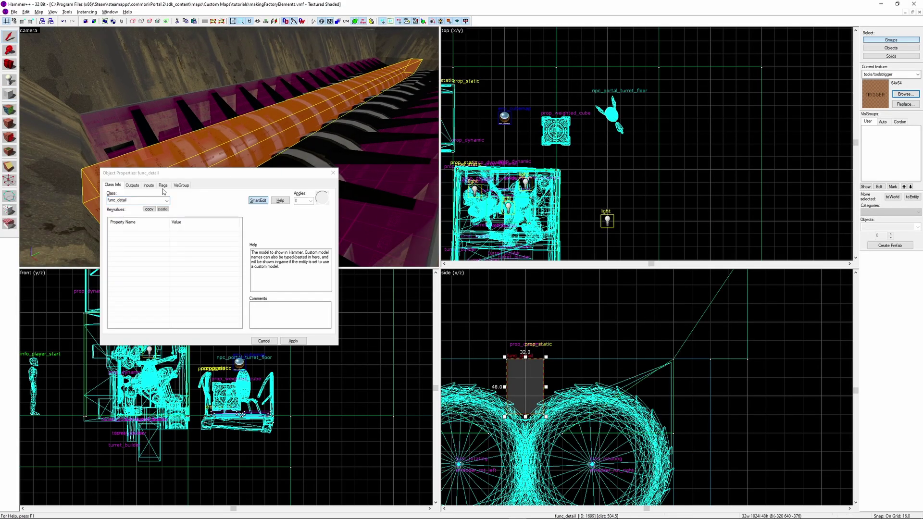
text(trigger_mul)
click(120, 208)
drag(158, 173, 404, 167)
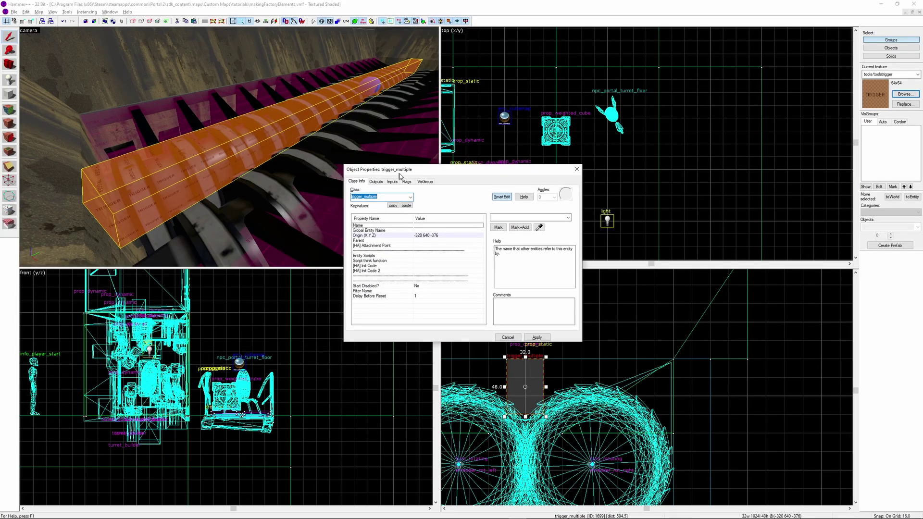
Step: Set the trigger_multiple's flags so that it responds to VPhysics Objects
click(408, 180)
click(356, 207)
click(538, 336)
Step: Add an OnStartTouch output to the trigger_multiple that sends SelfDestructImmediately to !activator
click(377, 180)
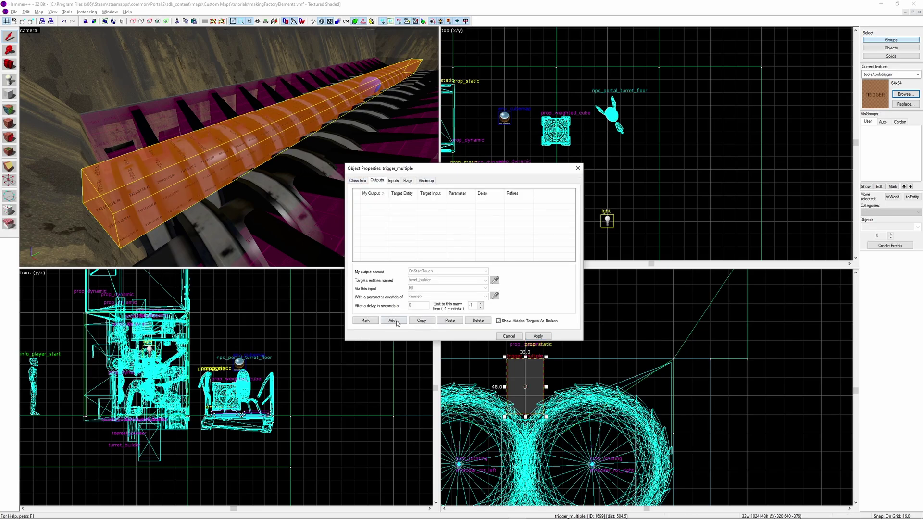
click(442, 292)
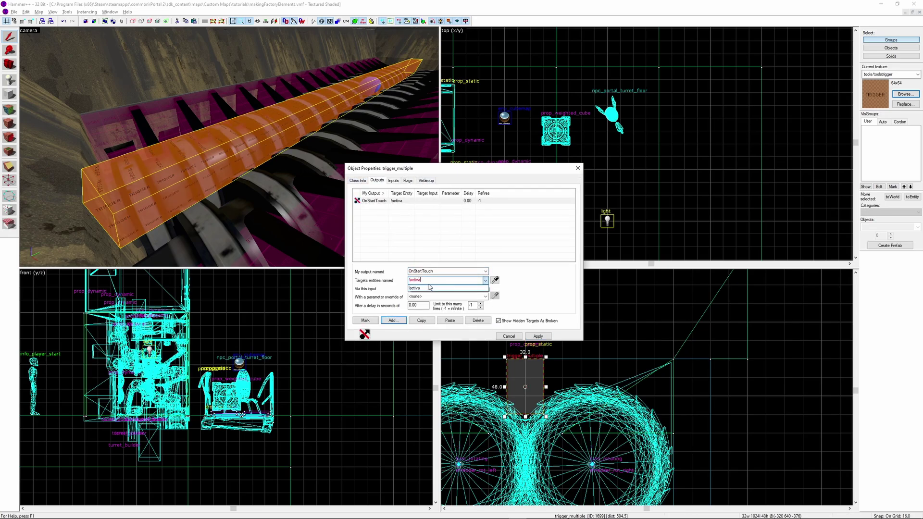
text(SelfDestruc)
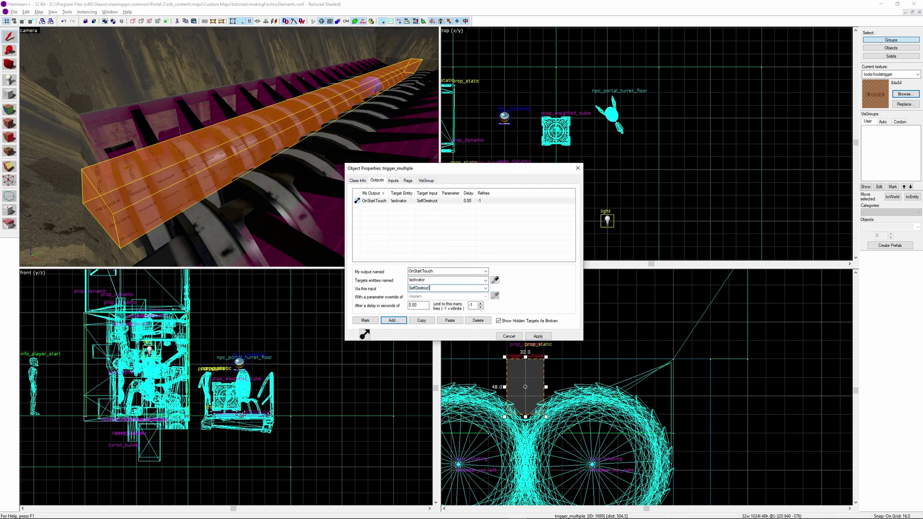
text(tImmediately)
key(Tab)
click(538, 337)
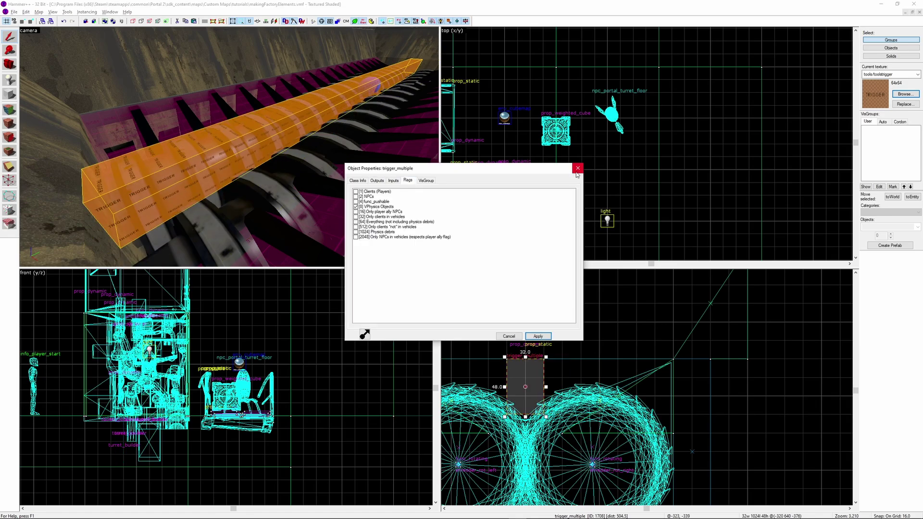
Step: Change the duplicated shredder trigger's class to trigger_portal_cleanser and check its flags and properties
click(357, 181)
click(412, 195)
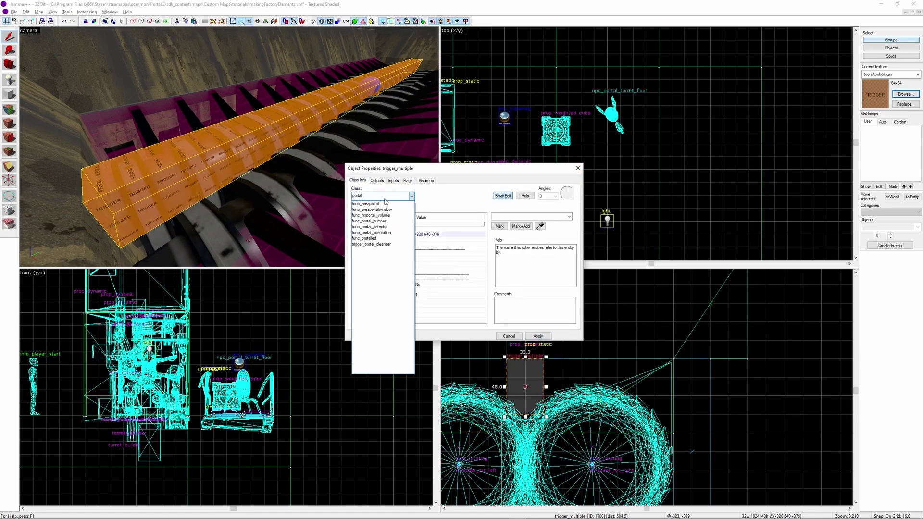
click(386, 246)
click(407, 181)
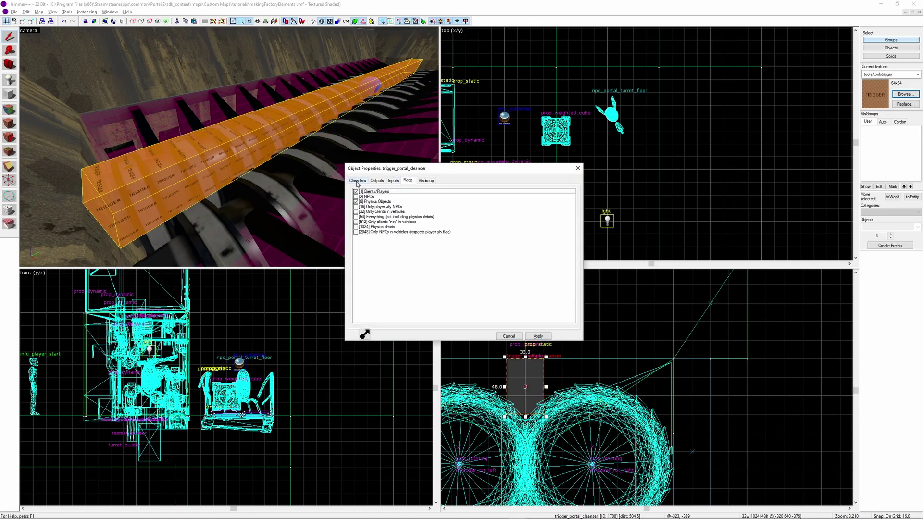
click(357, 181)
click(408, 180)
click(551, 334)
scroll(441, 278, down, 2)
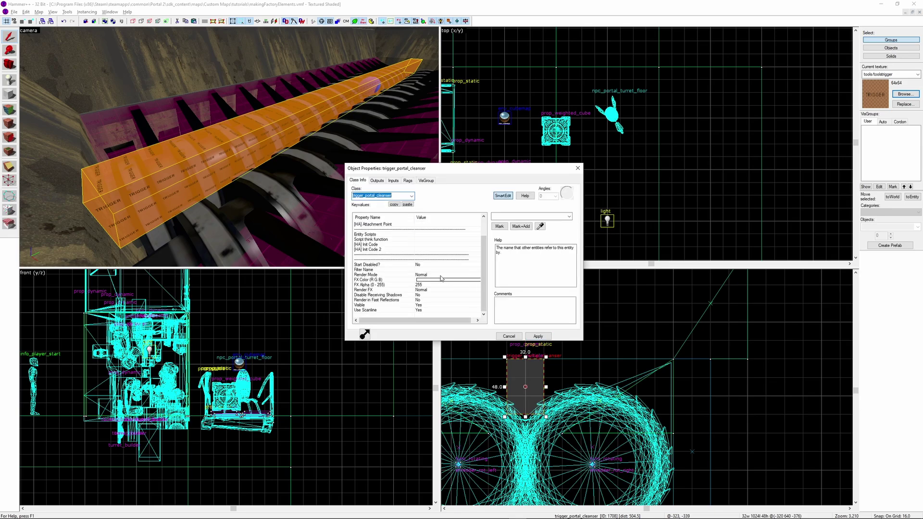
Step: Place a filter_activator_class entity on the shredder trigger and name it turret_filter
click(10, 79)
click(198, 157)
double_click(378, 197)
text(filter)
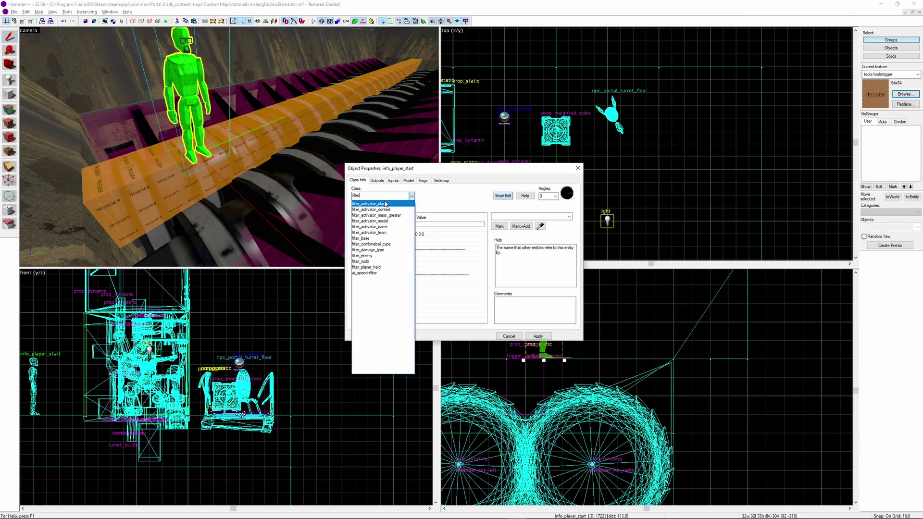
click(380, 204)
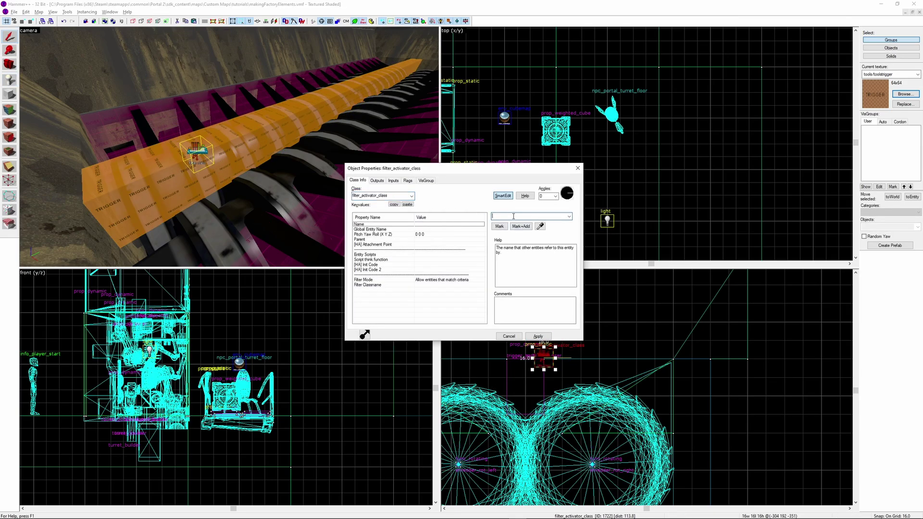
key(Return)
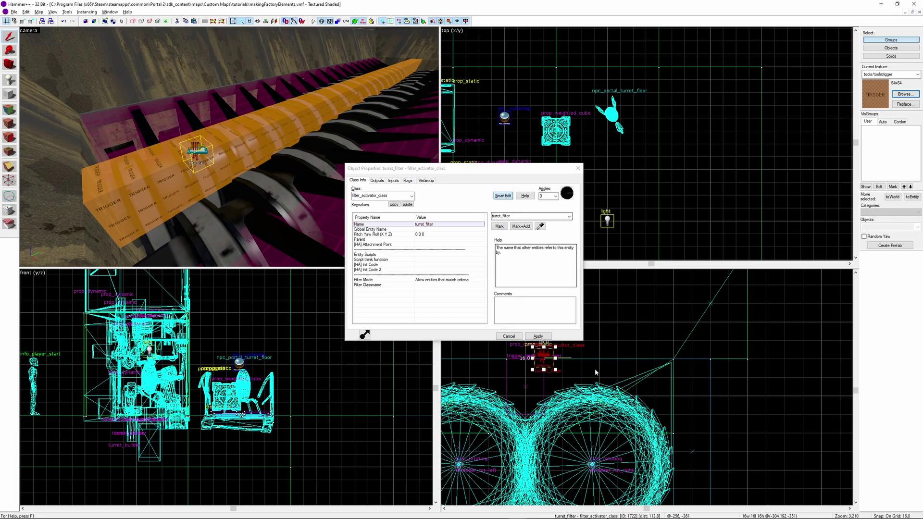
Step: Set the turret_filter's filter classname to npc_portal_turret_floor and its mode to Disallow entities that match criteria
click(407, 287)
key(z)
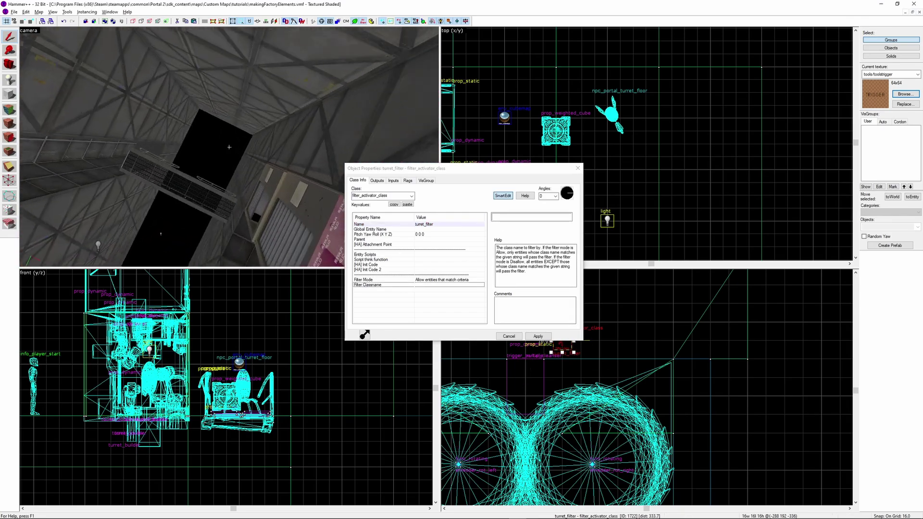
click(230, 169)
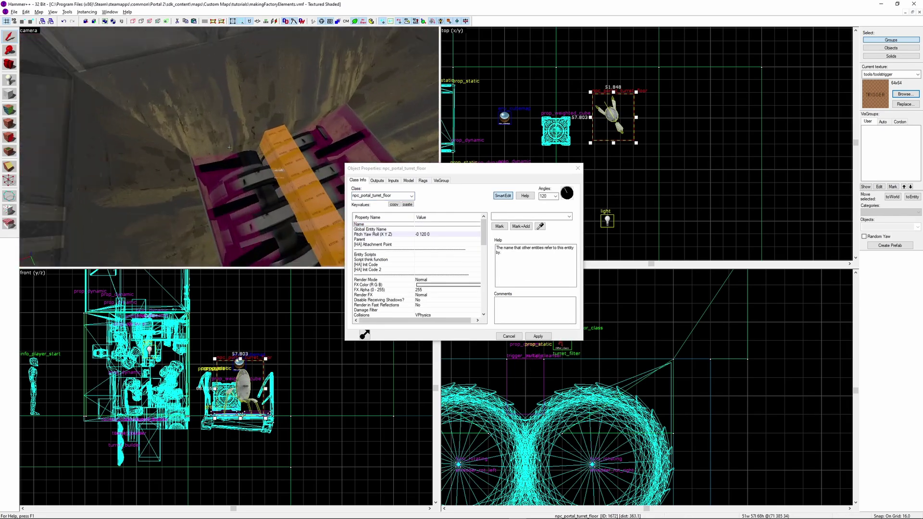
key(z)
click(196, 123)
click(441, 286)
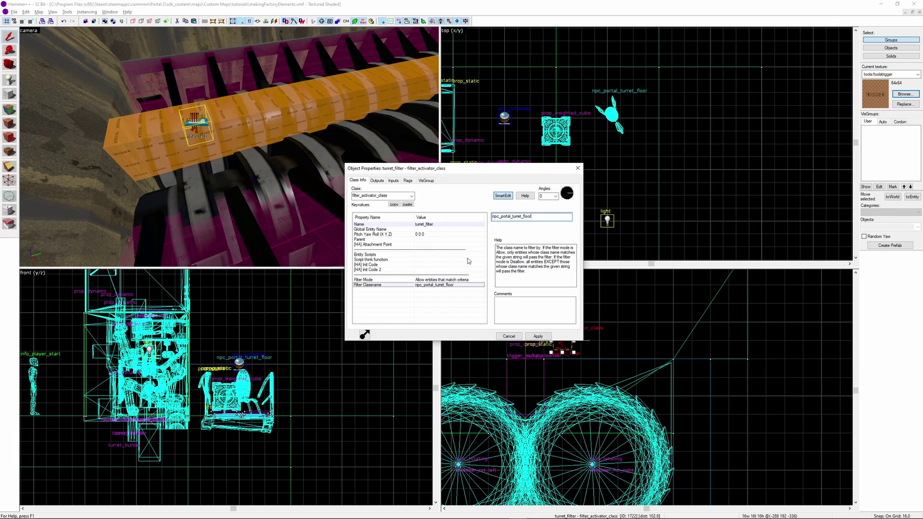
key(Up)
click(542, 341)
Step: Assign turret_filter as the filter name of the trigger_portal_cleanser above the shredder
key(z)
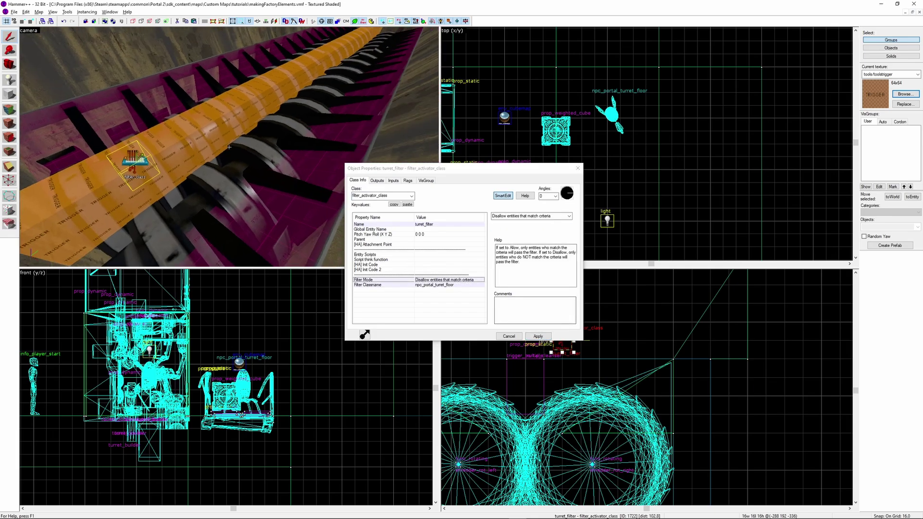
key(z)
click(201, 131)
click(253, 163)
click(219, 144)
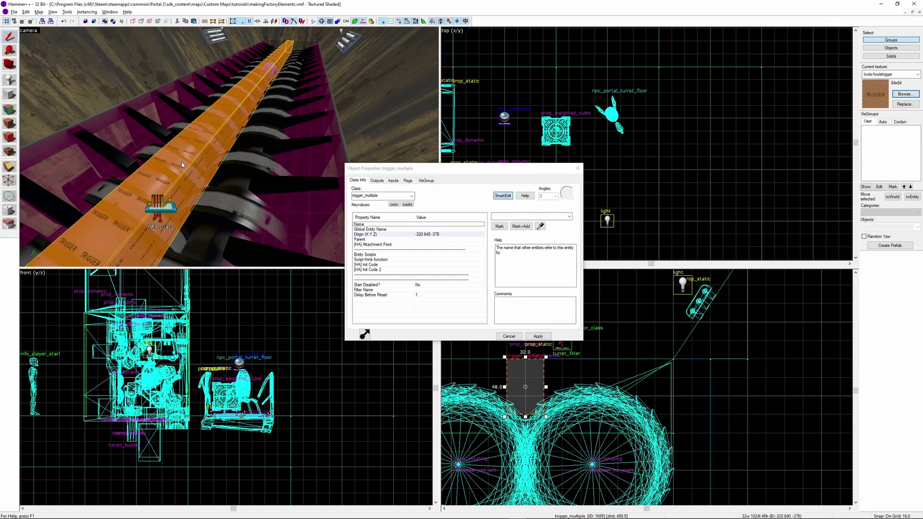
scroll(403, 278, down, 2)
click(396, 270)
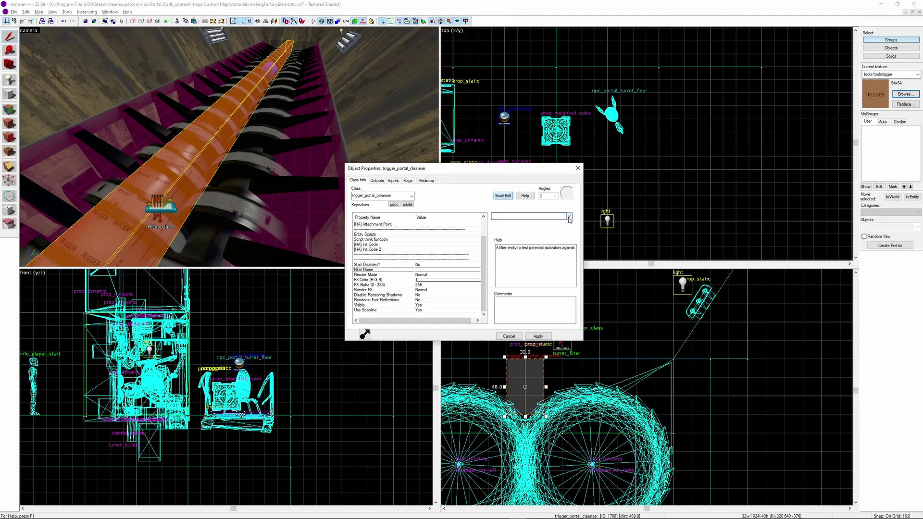
click(539, 336)
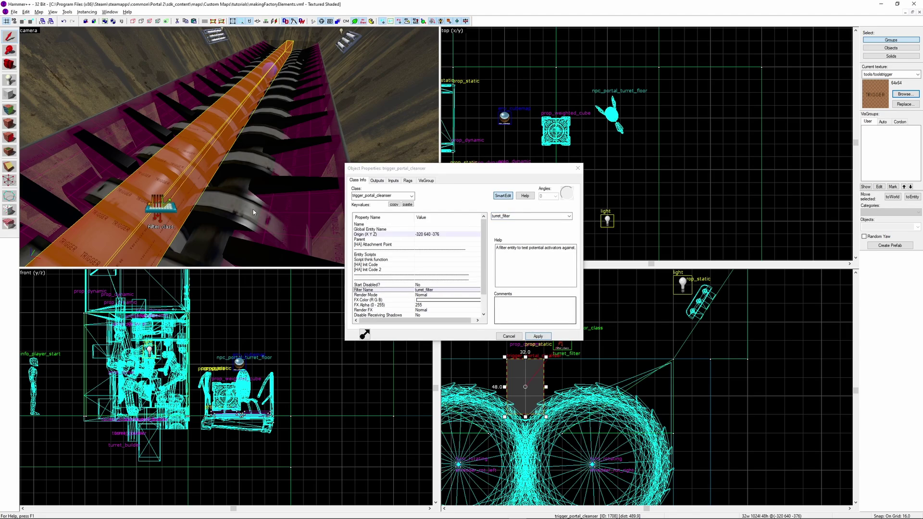
Step: Change the Visible property of the trigger_portal_cleanser and apply it
click(252, 194)
click(212, 196)
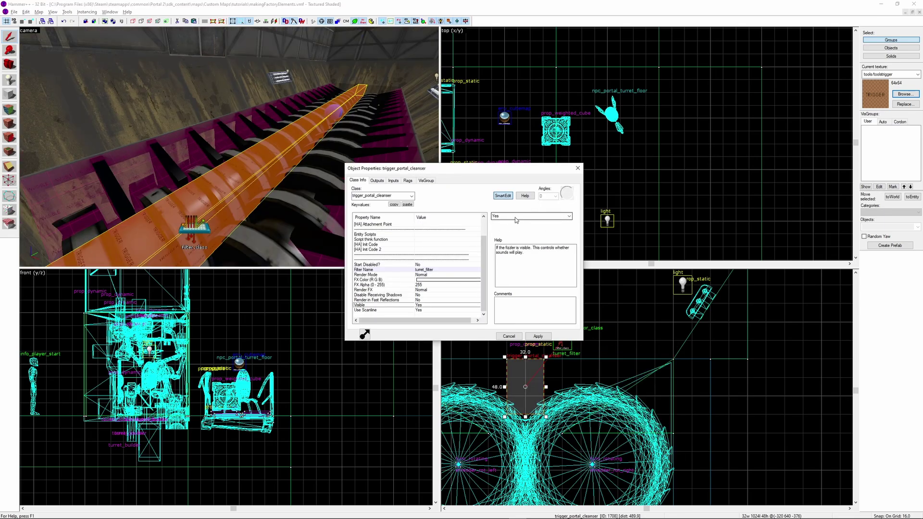
click(538, 336)
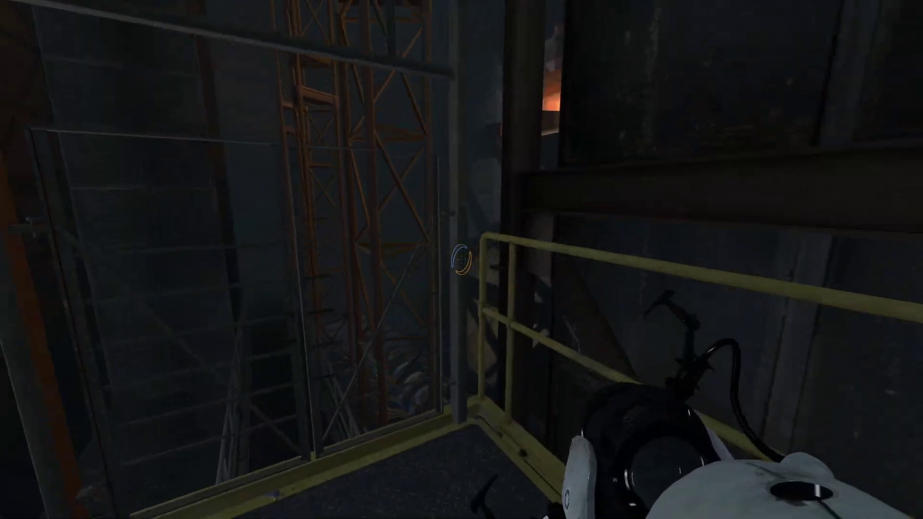
Step: Turn the newly placed entity near the wall pipes into a prop_static using the gantry_256_b.mdl model
text(prop_st)
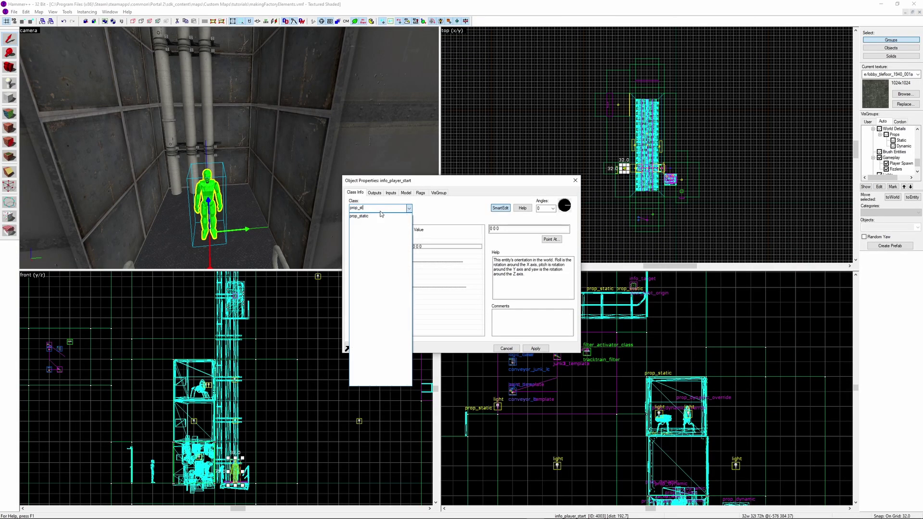
click(380, 215)
click(433, 258)
click(552, 239)
text(gantry)
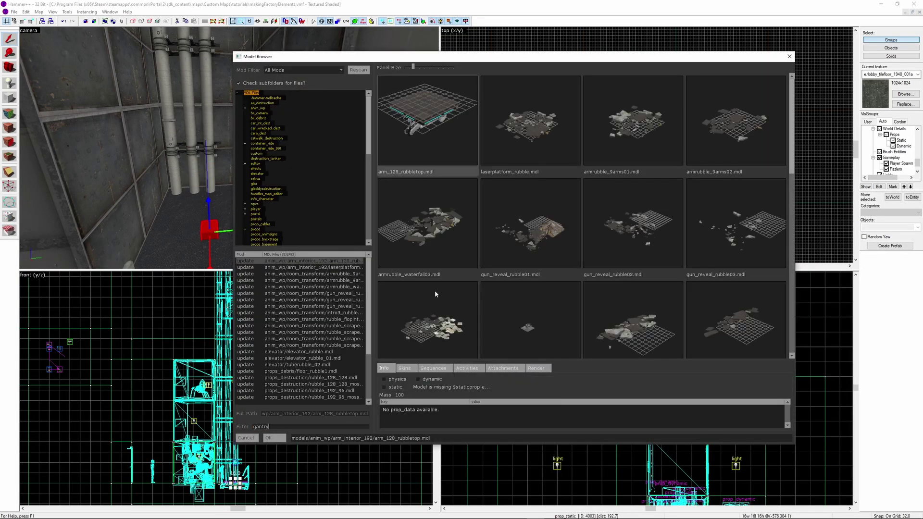
click(433, 259)
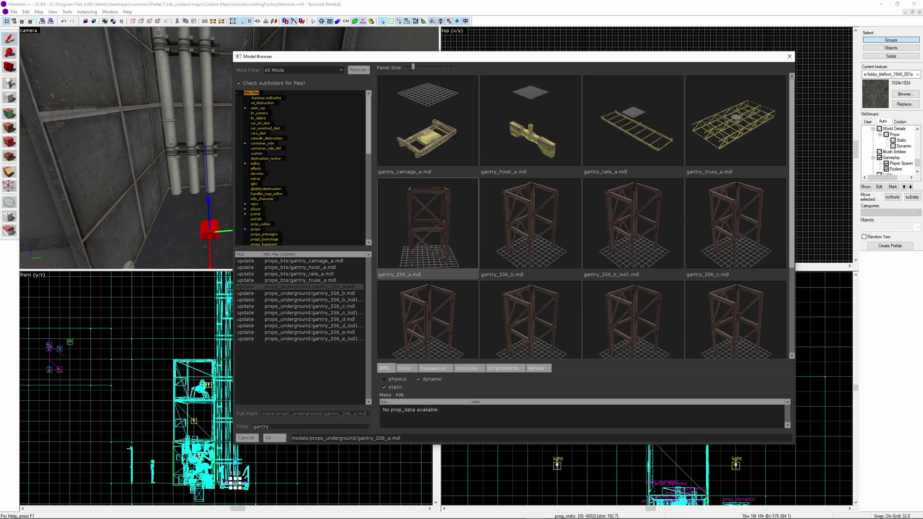
click(561, 252)
double_click(577, 252)
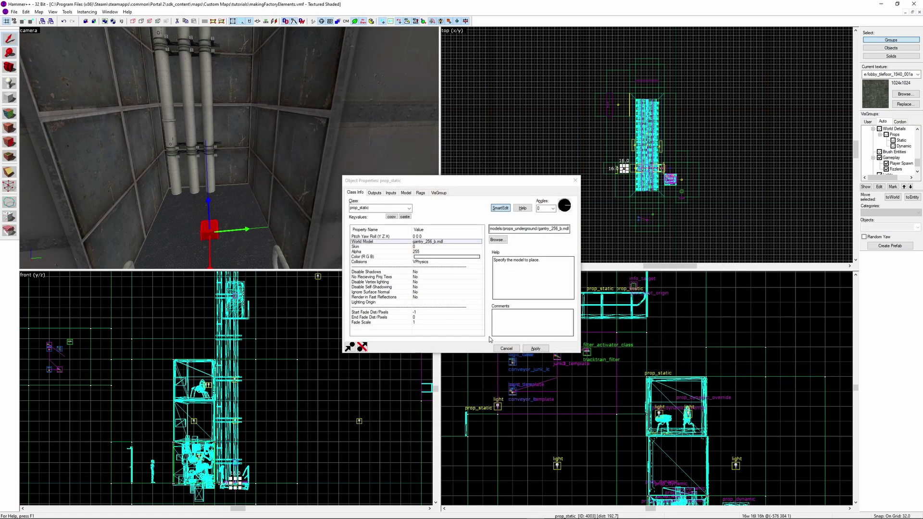
Step: Rotate the gantry prop to a yaw of 270 degrees and stack a copy directly on top of it
scroll(727, 90, up, 4)
drag(728, 89, 726, 204)
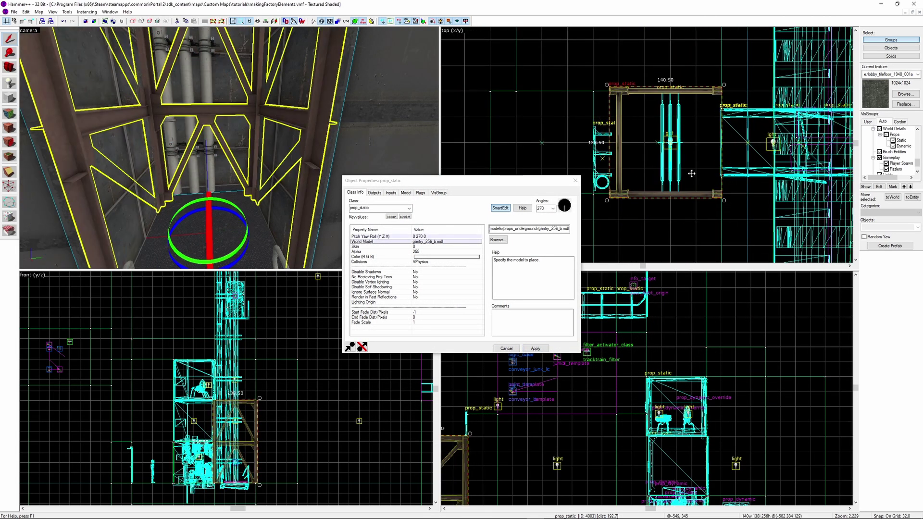
middle_drag(462, 503, 680, 479)
shift+drag(680, 478, 680, 359)
middle_drag(681, 359, 692, 456)
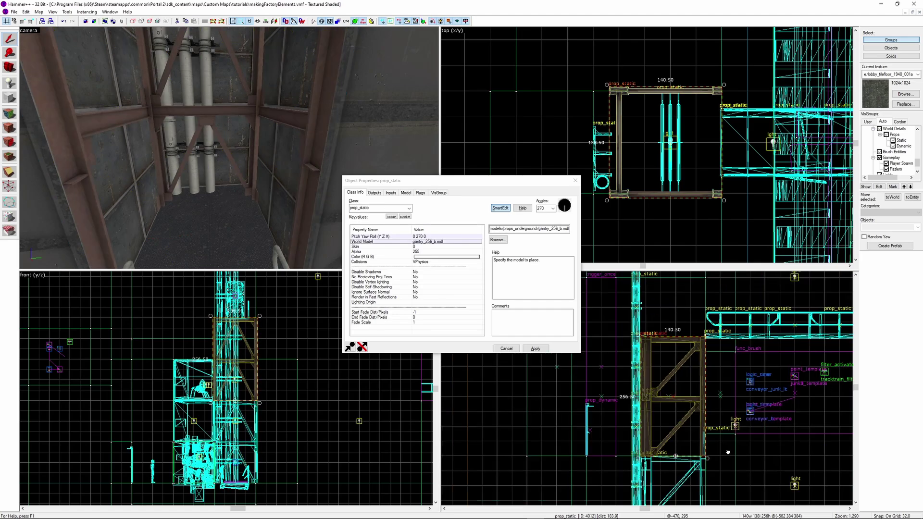
Step: Copy the gantry section to extend the tower, and turn the bottom copy into a prop_dynamic using industrial_elevator_a.mdl
scroll(682, 431, down, 1)
shift+drag(682, 430, 682, 331)
click(228, 148)
double_click(379, 209)
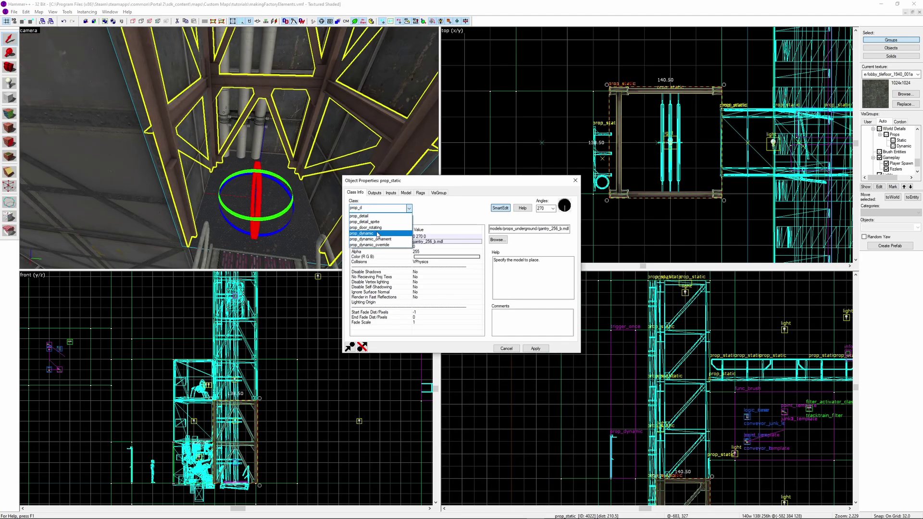
click(378, 234)
click(497, 239)
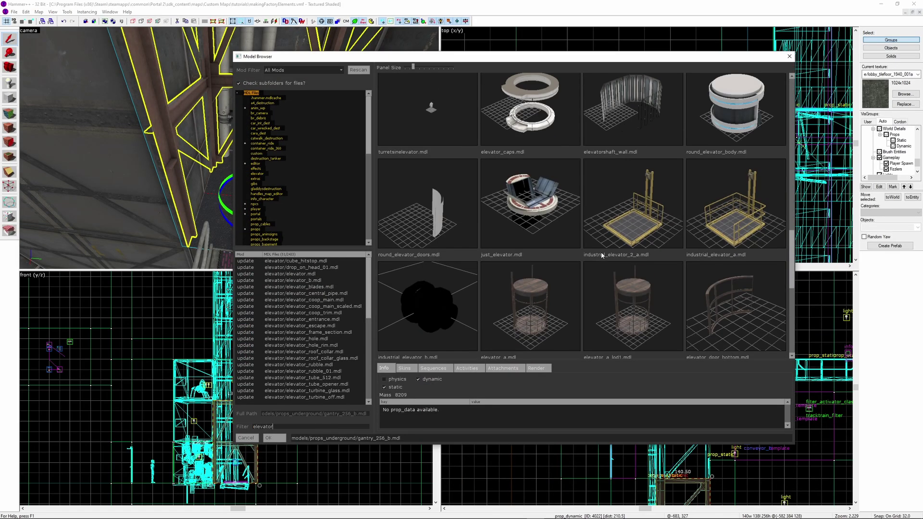
double_click(602, 255)
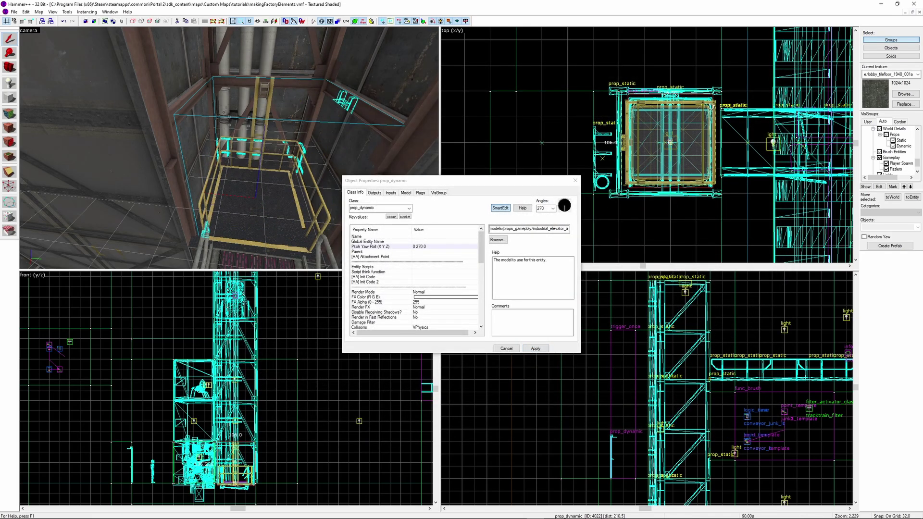
Step: Copy the elevator prop toward the walkway and change the copy's model to walkway_gate_frame.mdl
scroll(787, 402, up, 8)
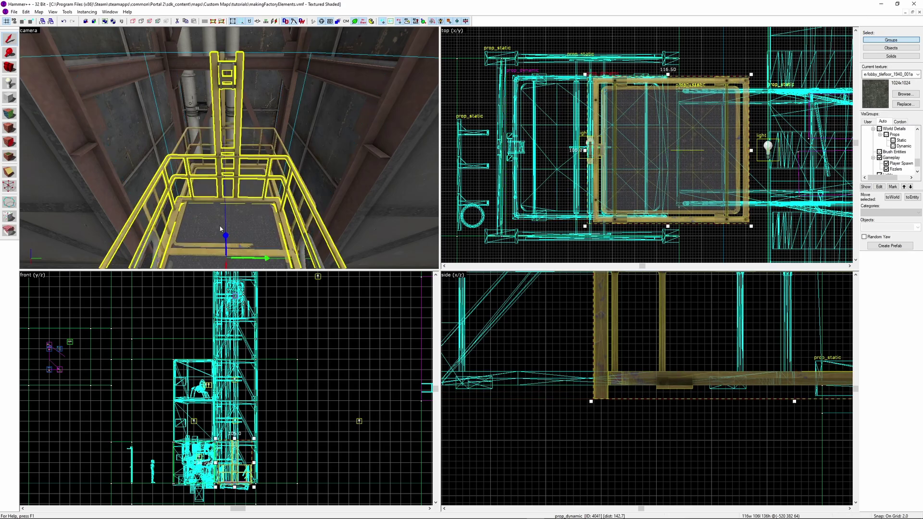
double_click(220, 229)
scroll(414, 282, down, 3)
click(501, 241)
text(gate)
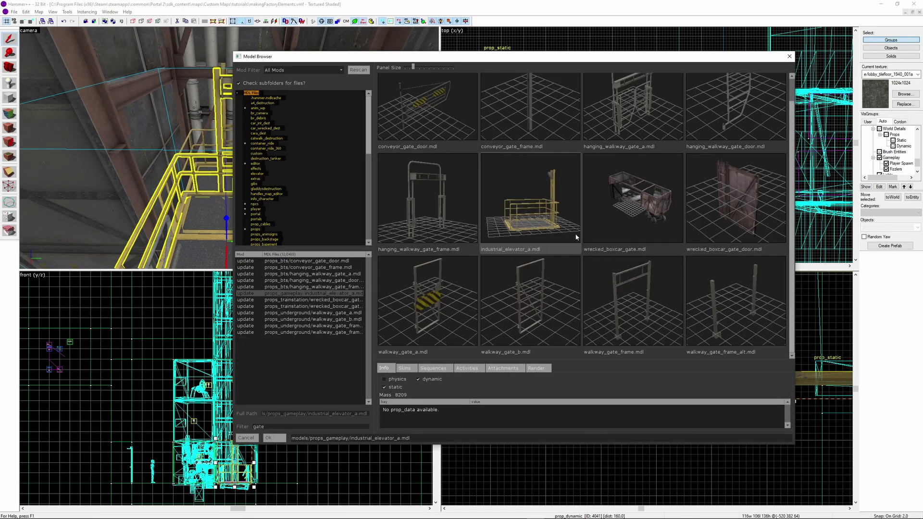
double_click(649, 299)
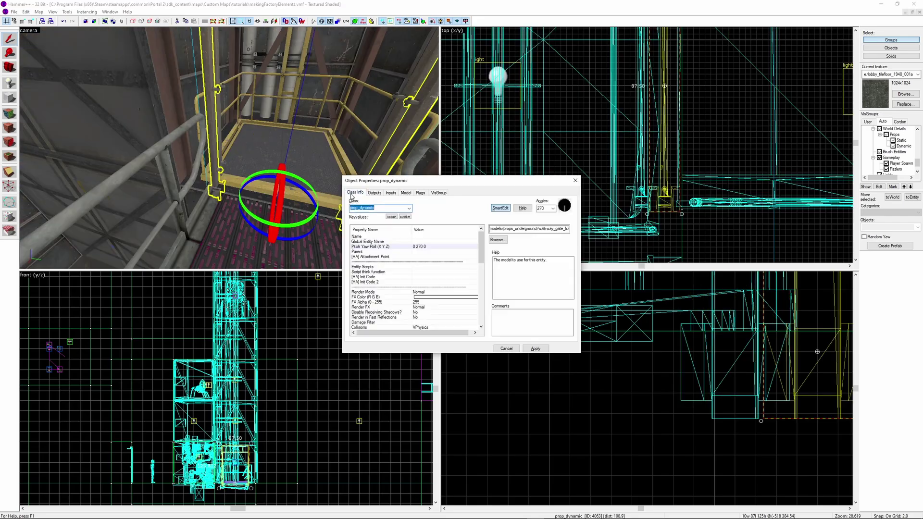
Step: Change the model of the gate frame copy to walkway_gate_b.mdl and apply it
click(498, 240)
double_click(521, 298)
click(535, 348)
click(576, 181)
Step: Move the walkway gate into its frame at the elevator entrance so it lines up with the hinge post
scroll(666, 206, up, 5)
drag(673, 185, 613, 184)
scroll(736, 375, down, 6)
middle_drag(743, 341, 730, 485)
scroll(721, 384, up, 3)
key(z)
key(w)
key(s)
key(w)
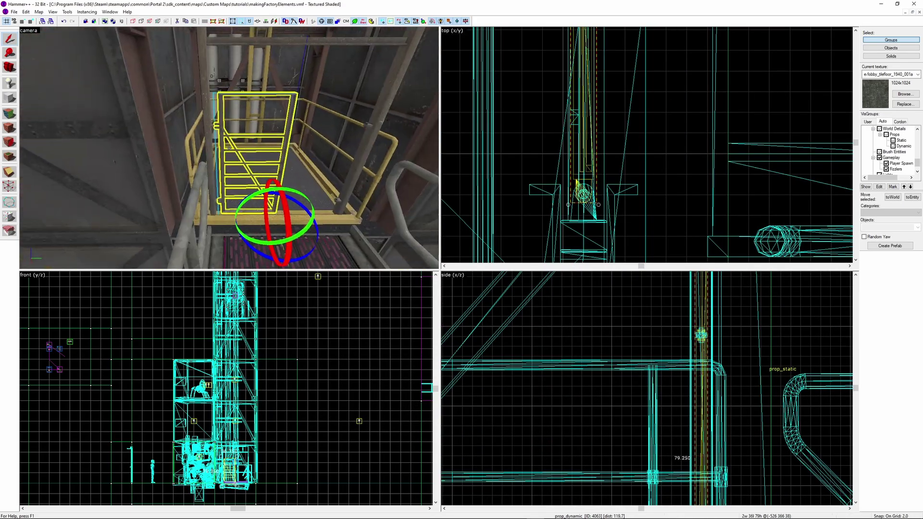
key(w)
Step: Create a 2 by 2 unit, 79.25 unit tall nodraw block at the hinge of the elevator gate
click(228, 148)
key(s)
click(229, 148)
key(ctrl+e)
key(z)
click(9, 98)
scroll(712, 161, down, 4)
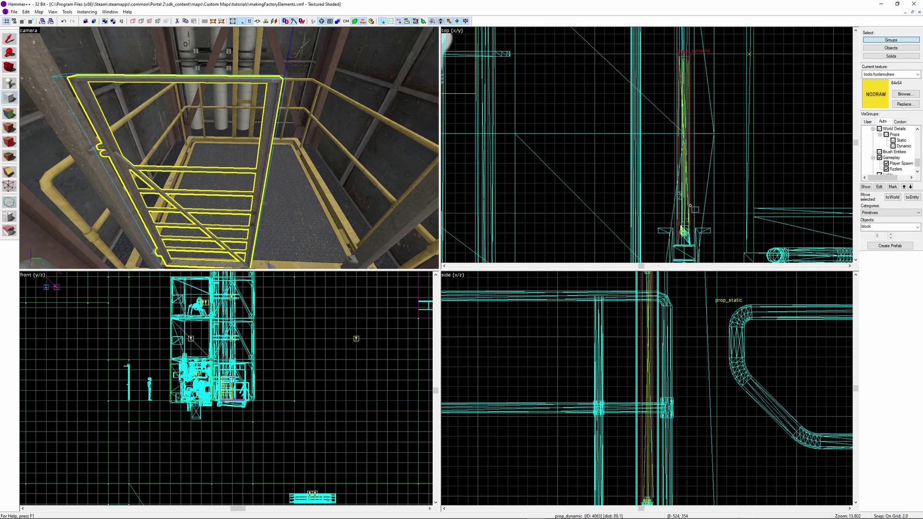
scroll(690, 205, up, 5)
drag(629, 120, 708, 198)
key(Return)
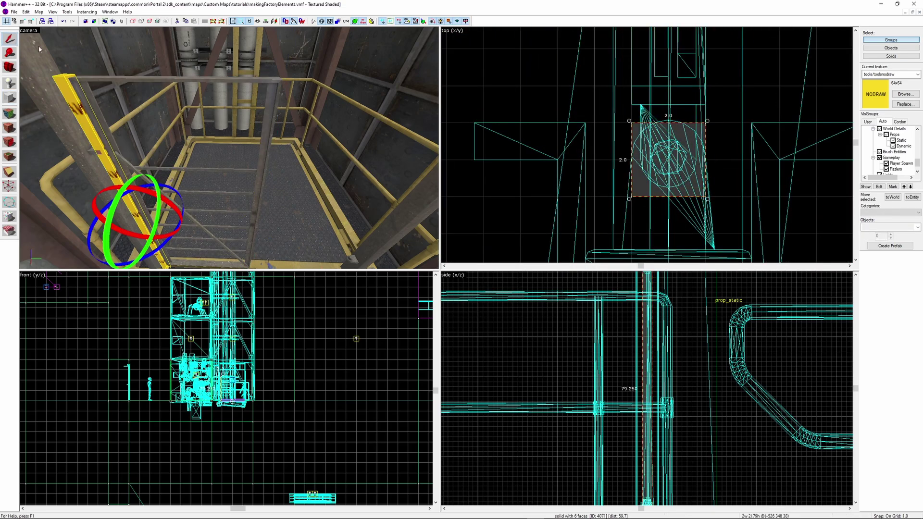
Step: Tie the hinge block to a func_door_rotating entity and name it elev_door1
key(ctrl+t)
text(func_r)
key(BackSpace)
text(door_rotating)
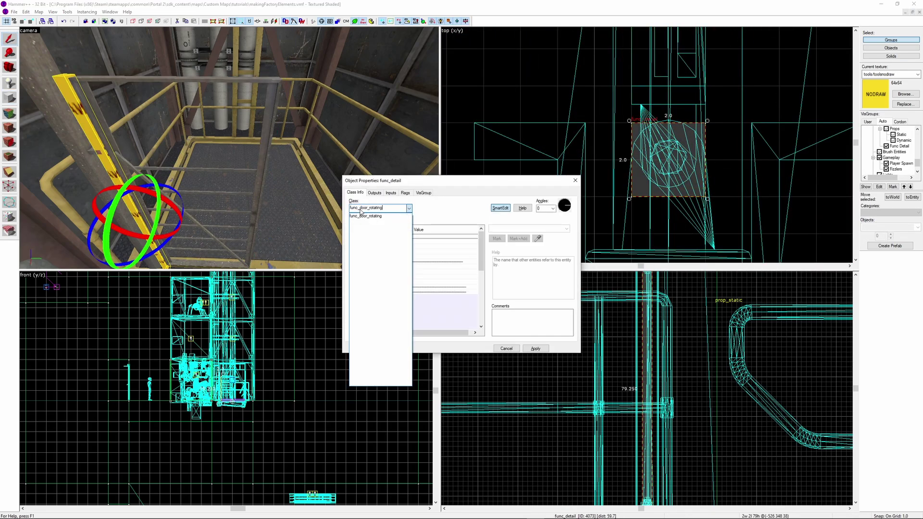
click(364, 216)
click(421, 237)
text(elev_door1)
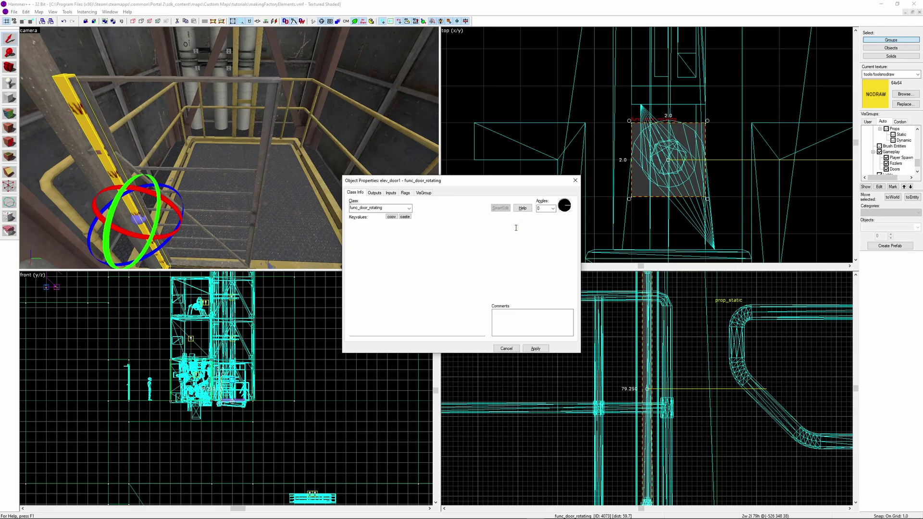
Step: Enable the Reverse Dir flag on elev_door1 and apply it
click(405, 193)
scroll(630, 143, down, 3)
drag(399, 181, 292, 170)
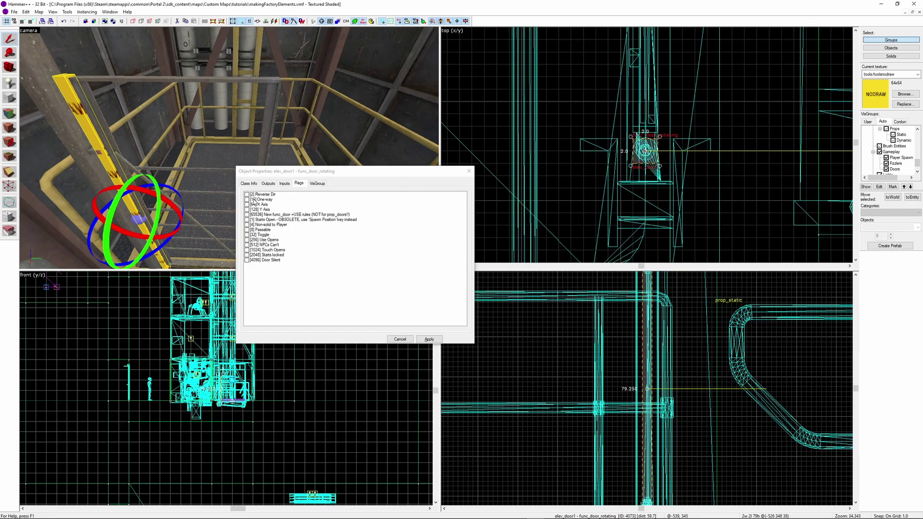
click(247, 194)
click(426, 342)
scroll(627, 152, down, 5)
middle_drag(619, 174, 619, 212)
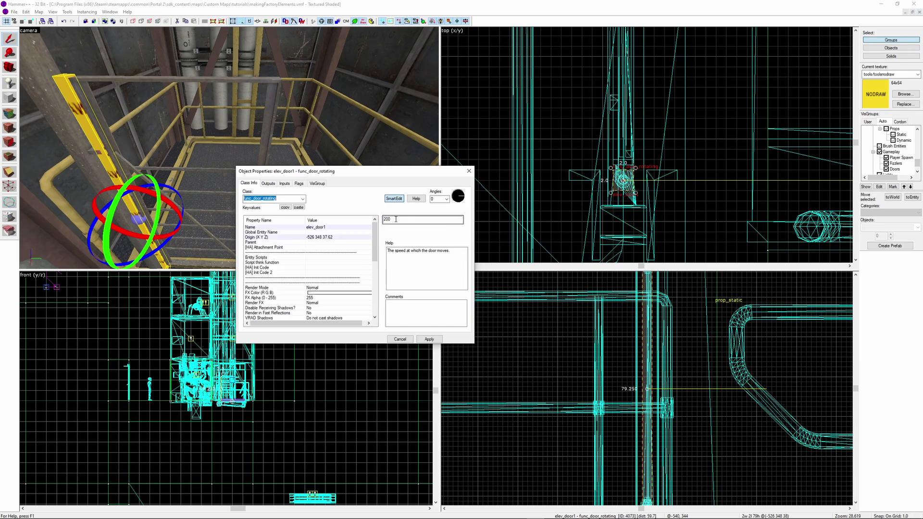
Step: Set elev_door1's start sound to underground_elevator_door_open_01 and its stop sound to underground_elevator_door_close_01.wav
click(255, 257)
click(393, 229)
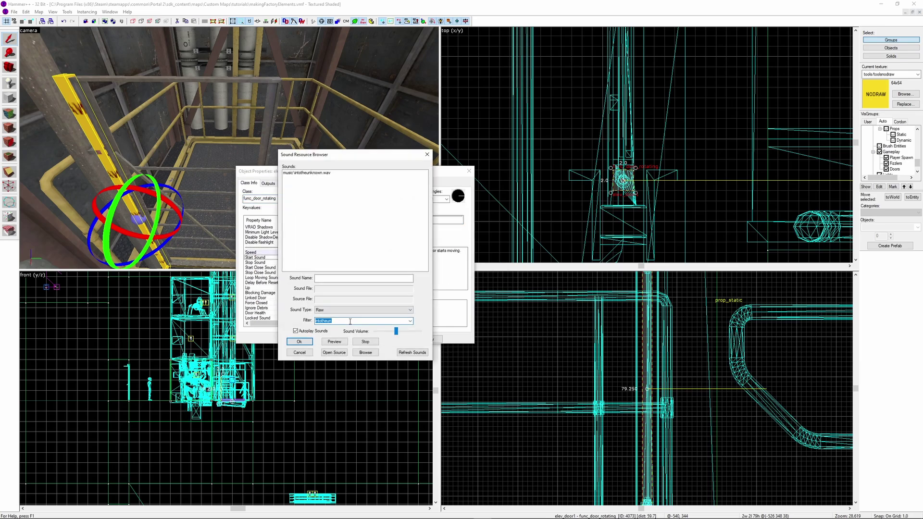
key(BackSpace)
click(356, 226)
double_click(357, 227)
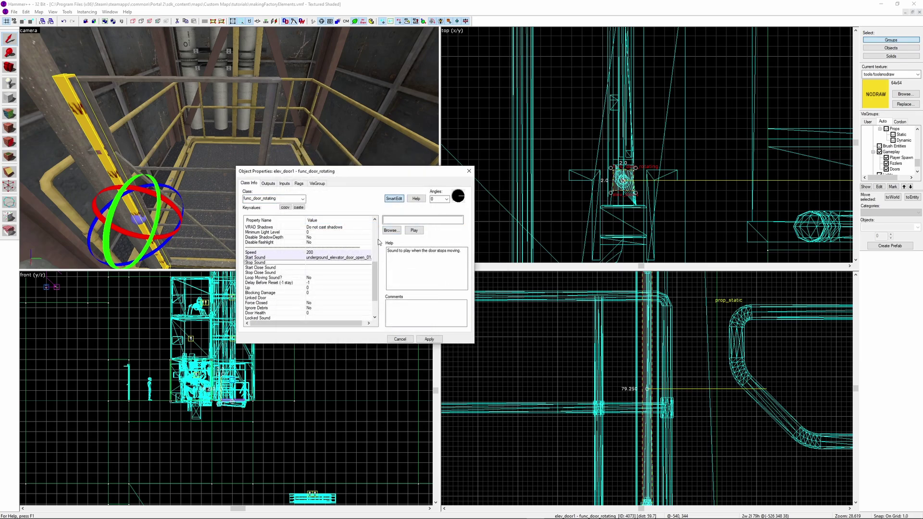
click(391, 230)
scroll(356, 217, down, 5)
click(356, 211)
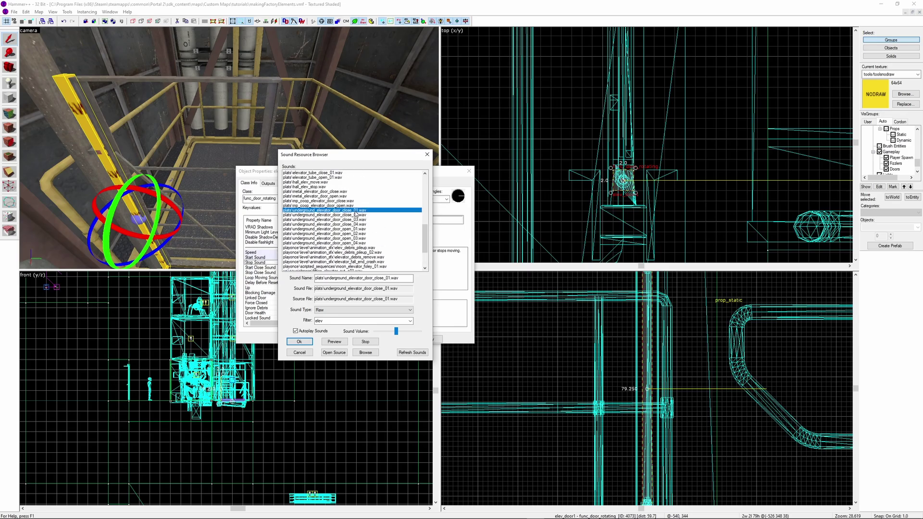
double_click(356, 211)
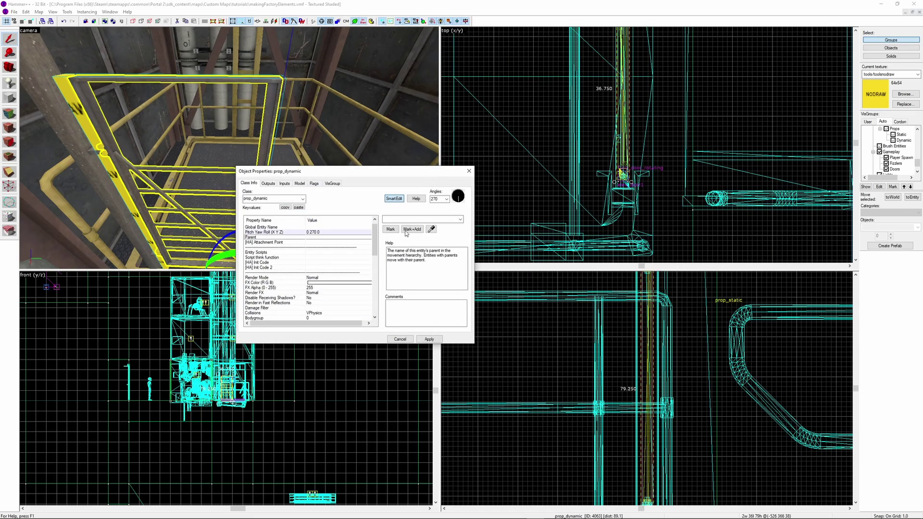
Step: Parent the walkway gate prop to elev_door1 by picking its hinge brush, and apply the change
click(431, 229)
click(108, 166)
click(430, 339)
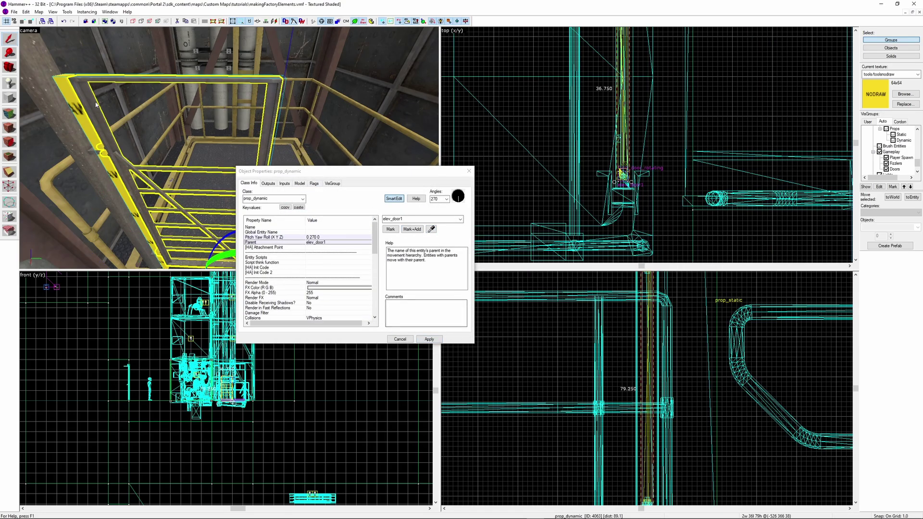
Step: Copy the gate and its hinge brush to the opposite side of the frame, with the gate copy turned to face inward
ctrl+click(109, 166)
scroll(617, 135, down, 4)
middle_drag(617, 135, 637, 236)
shift+drag(637, 236, 637, 146)
scroll(640, 168, up, 5)
scroll(643, 186, down, 6)
mouse_move(643, 185)
mouse_down()
mouse_move(619, 122)
mouse_move(656, 189)
mouse_up()
scroll(628, 118, up, 6)
scroll(628, 117, up, 6)
scroll(633, 120, down, 6)
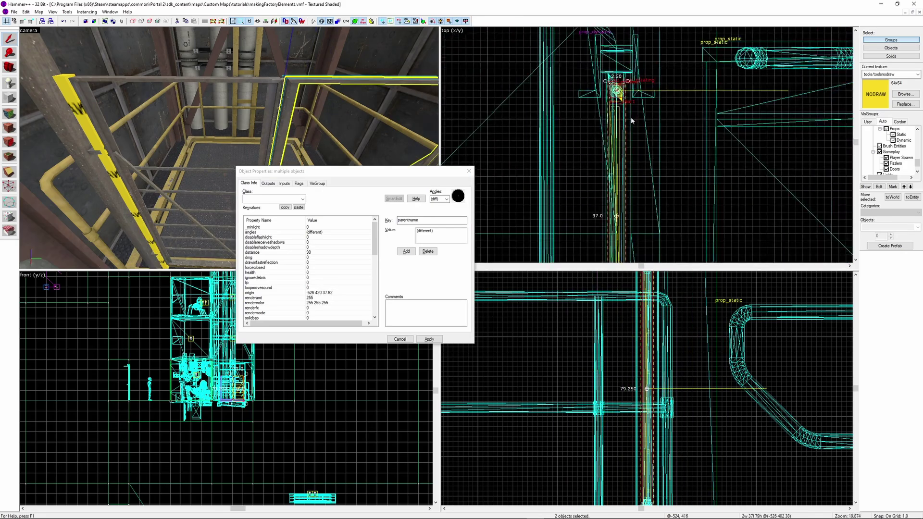
Step: Rename the copied rotating door elev_door2 and assign it as the parent of the copied gate
scroll(616, 165, up, 4)
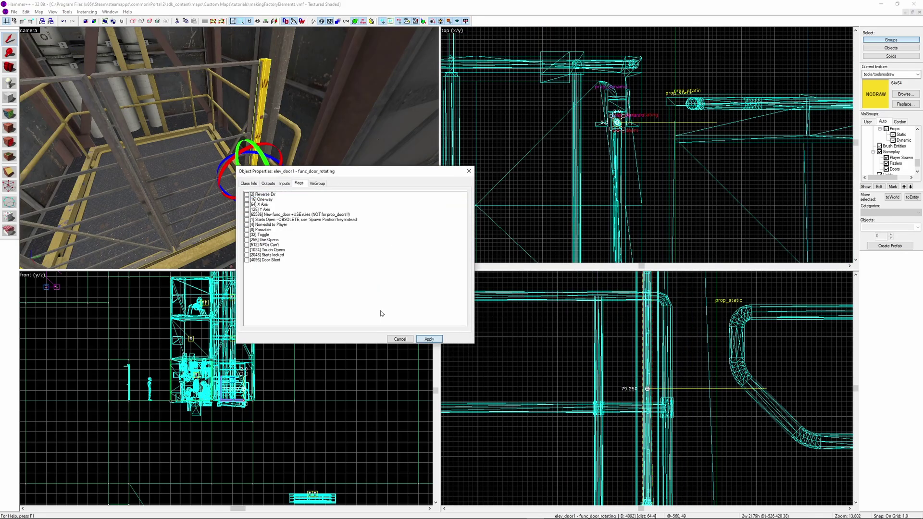
click(249, 183)
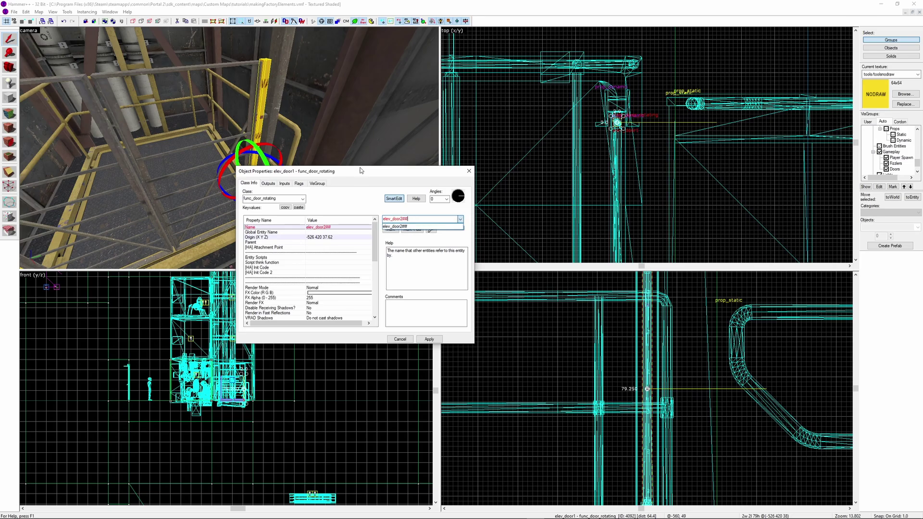
click(250, 167)
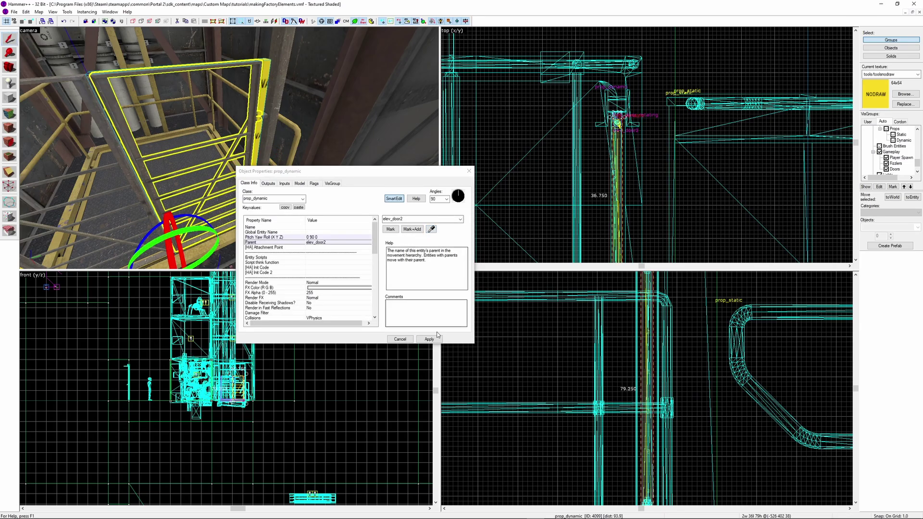
Step: Create a 32 by 32 by 64 unit nodraw block behind the elevator, next to the wall pipes
key(z)
click(228, 148)
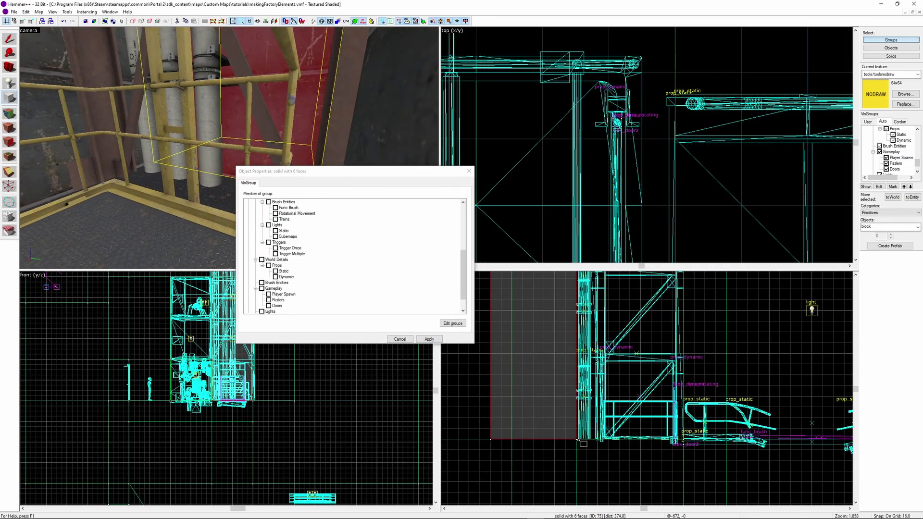
drag(578, 439, 597, 400)
key(Return)
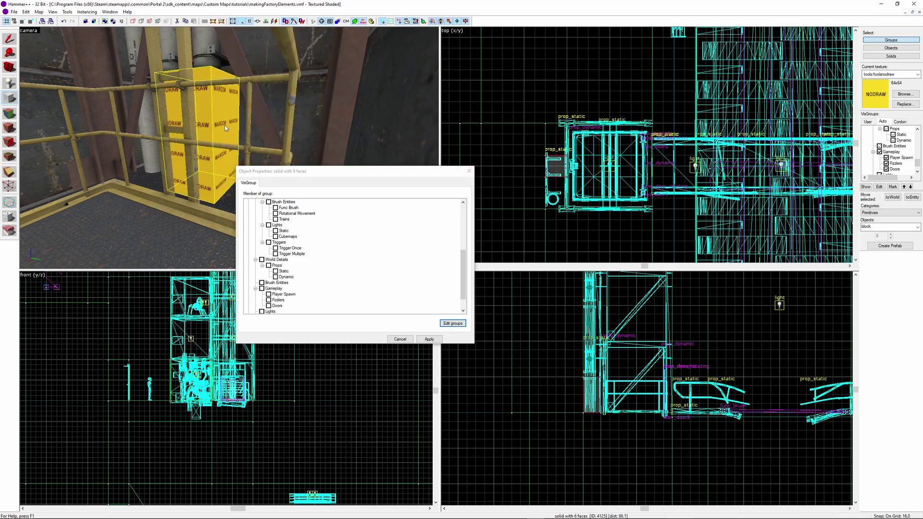
Step: Tie the block behind the elevator to a func_movelinear entity named elev_movelinear
key(ctrl+t)
text(func)
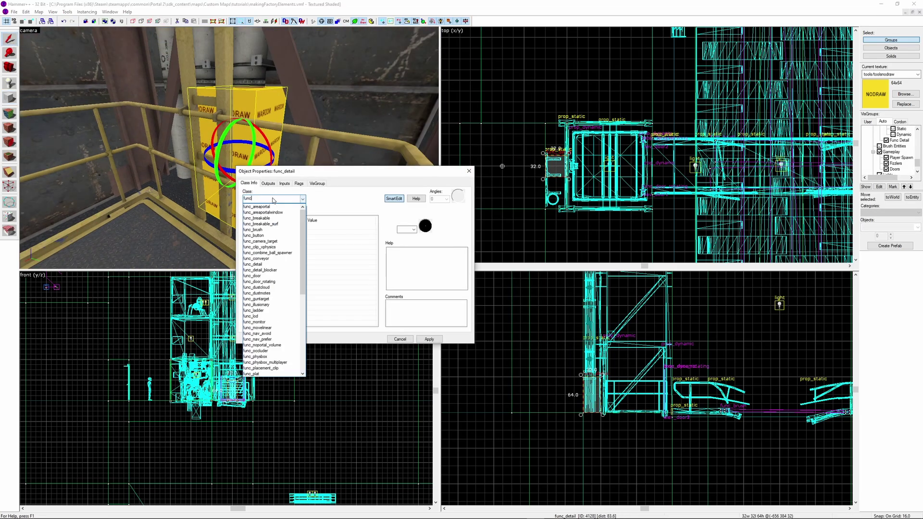
text(_move)
click(293, 206)
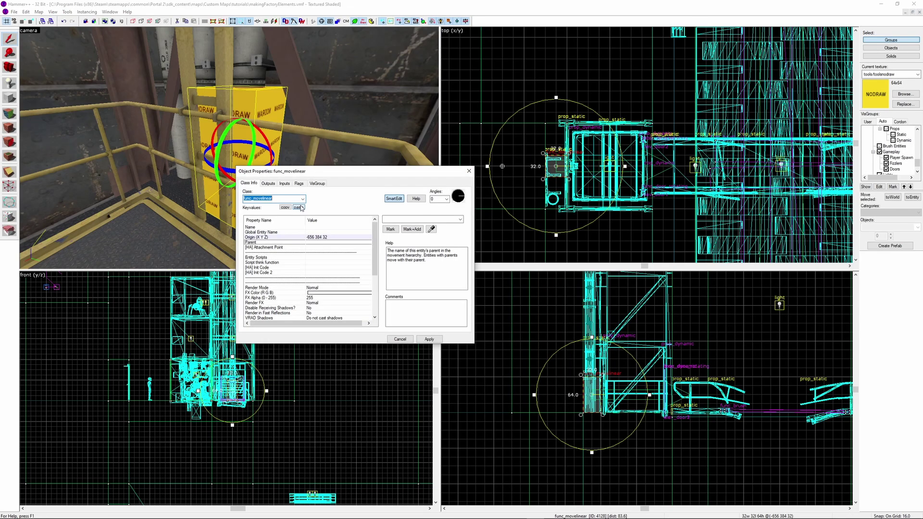
text(elev_moveline)
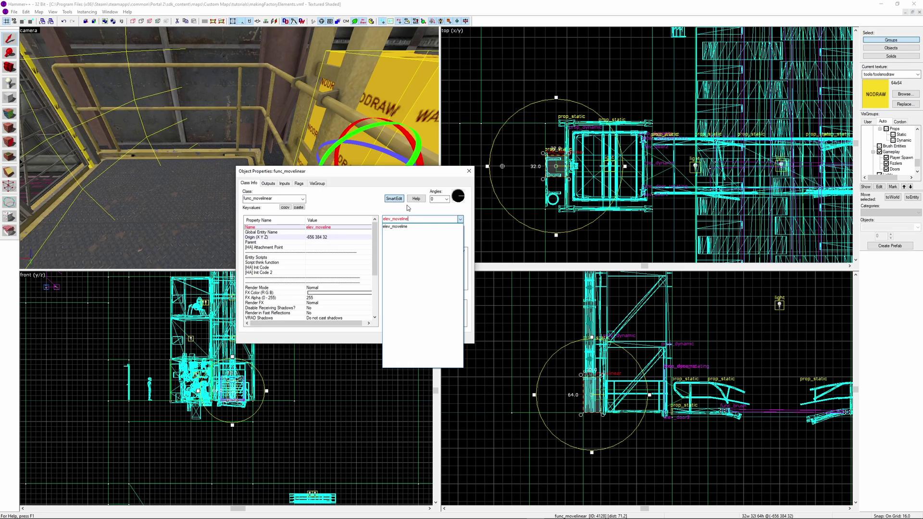
Step: Reselect elev_movelinear and set its move distance to 512
click(672, 412)
scroll(672, 412, down, 3)
scroll(663, 426, up, 1)
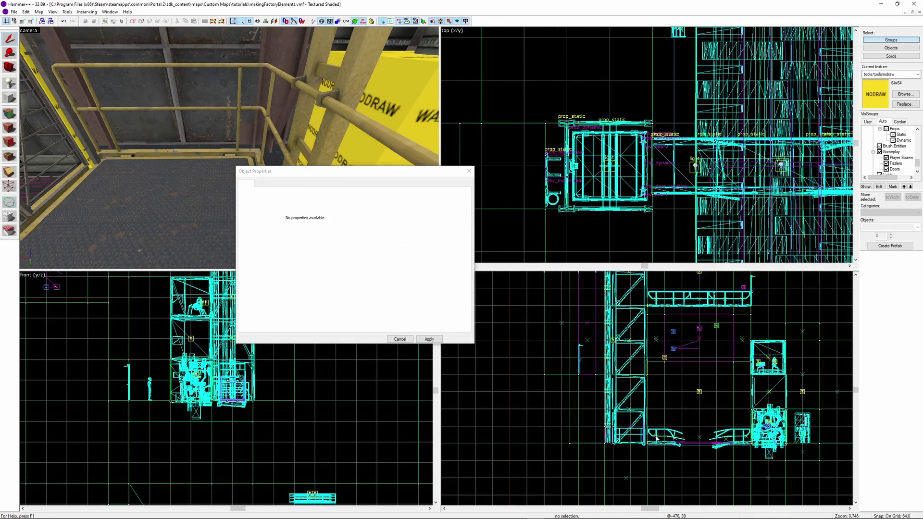
click(608, 433)
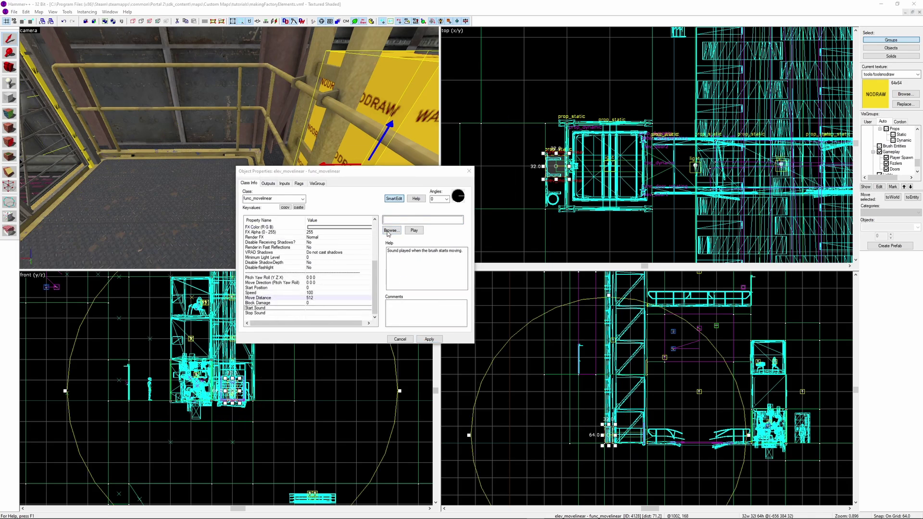
Step: Set the start sound of elev_movelinear to a3_end_elevator_travel_lp_01.wav
click(389, 231)
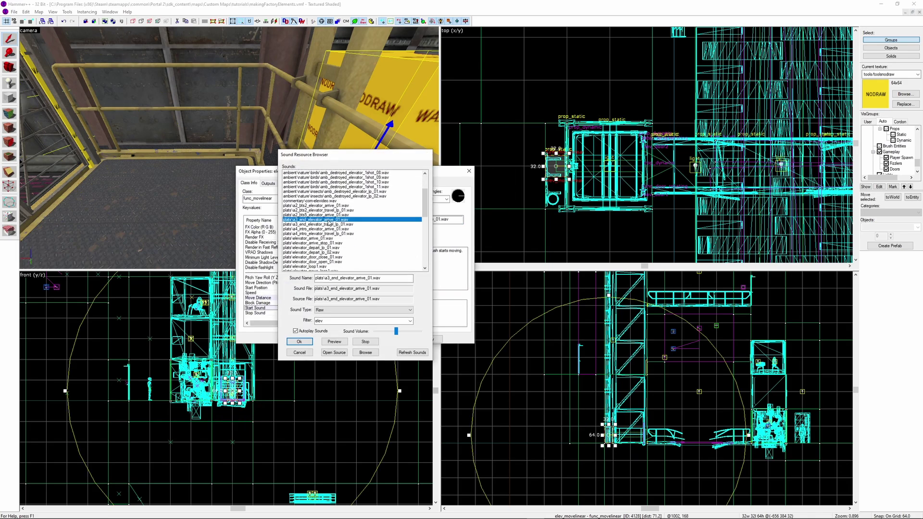
double_click(328, 220)
click(391, 230)
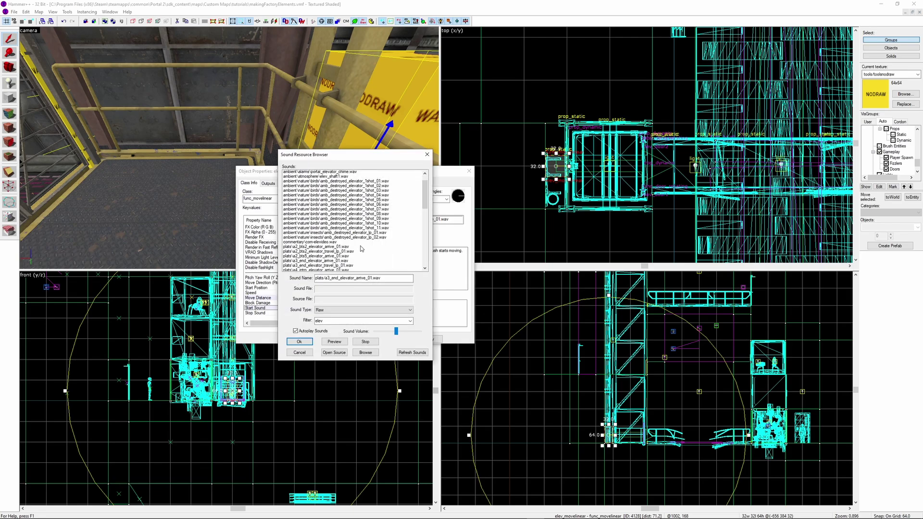
double_click(331, 197)
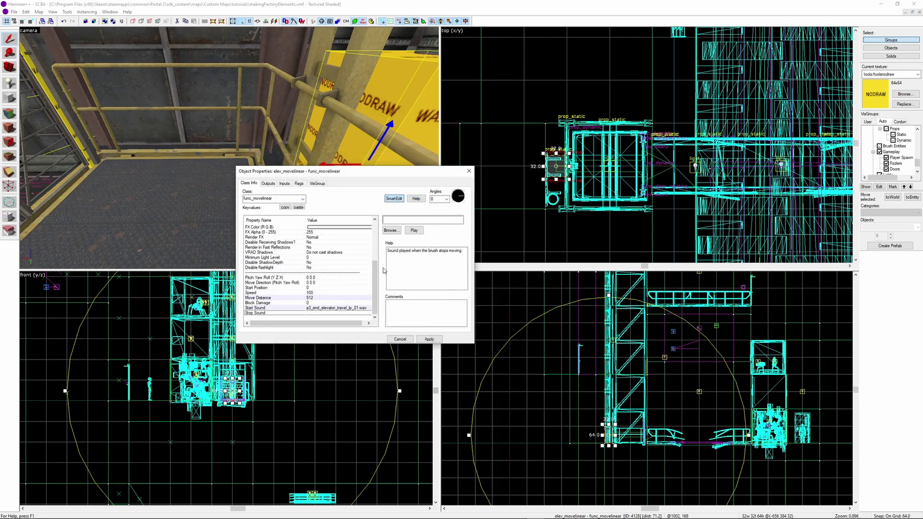
Step: Set elev_movelinear's stop sound to a3_end_elevator_arrive_01.wav, choose its vertical move direction, and apply
click(392, 238)
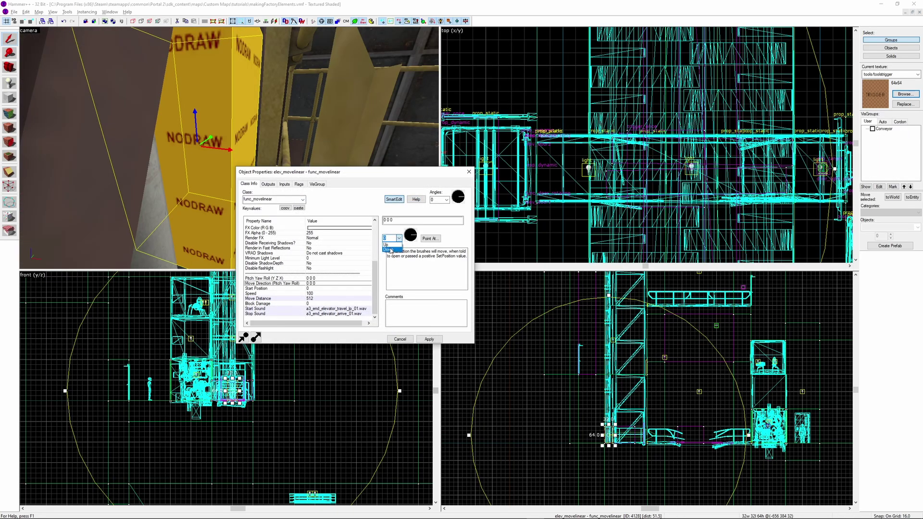
click(433, 340)
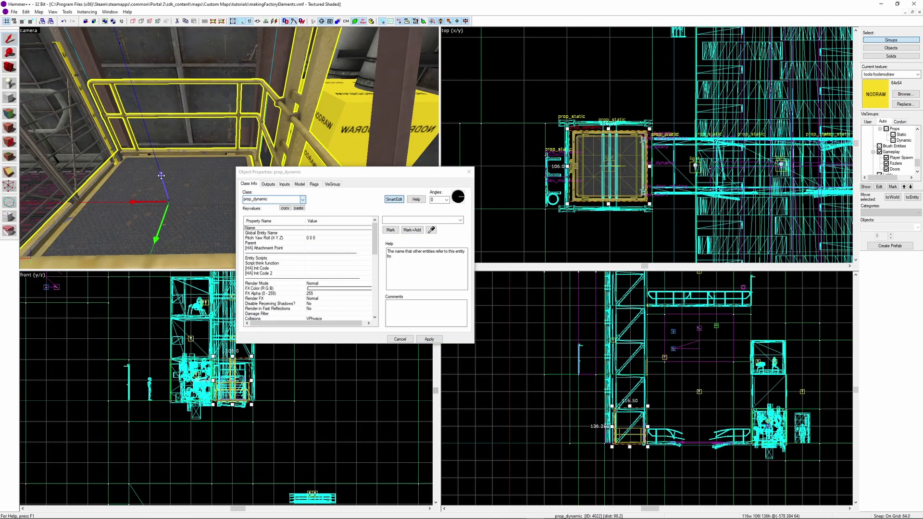
Step: Select both elevator gate doors together and set their parent to elev_movelinear
click(89, 170)
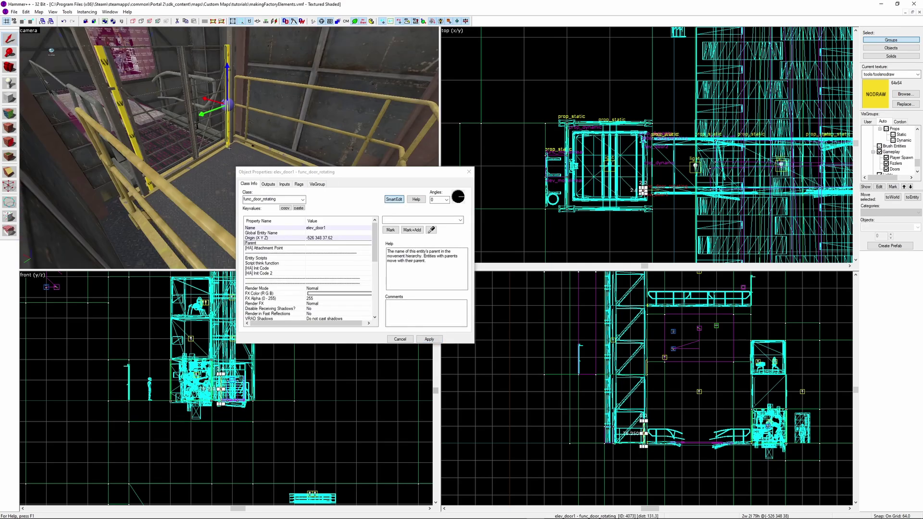
ctrl+click(168, 139)
click(583, 144)
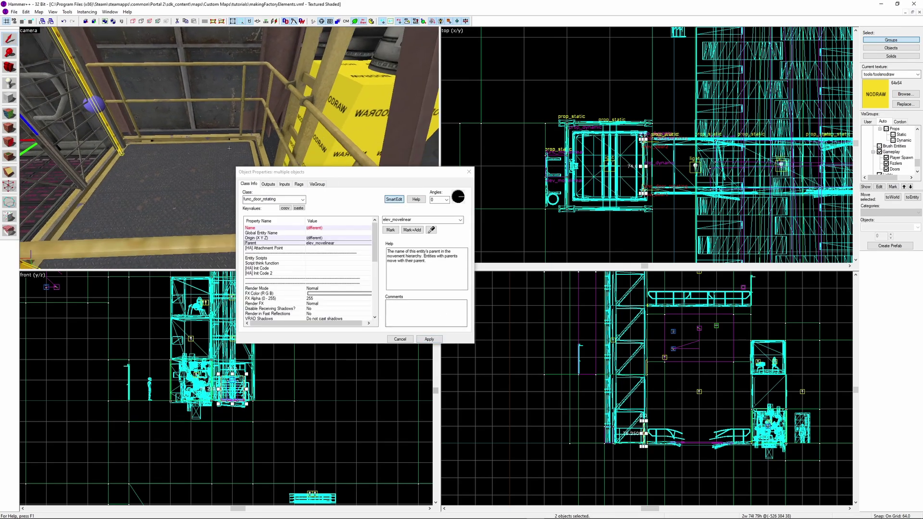
Step: Choose the tools/toolstrigger texture and create a 64 x 128 x 64 trigger block inside the elevator cage
click(904, 94)
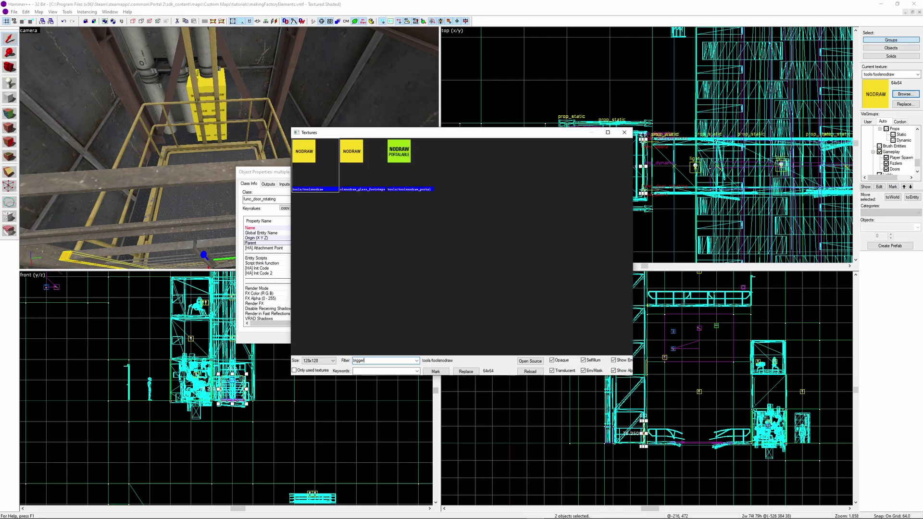
double_click(402, 151)
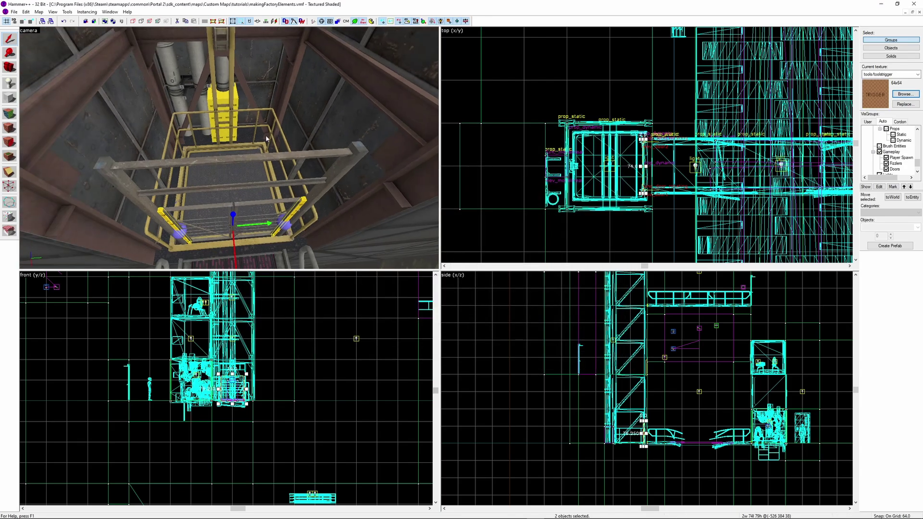
click(213, 105)
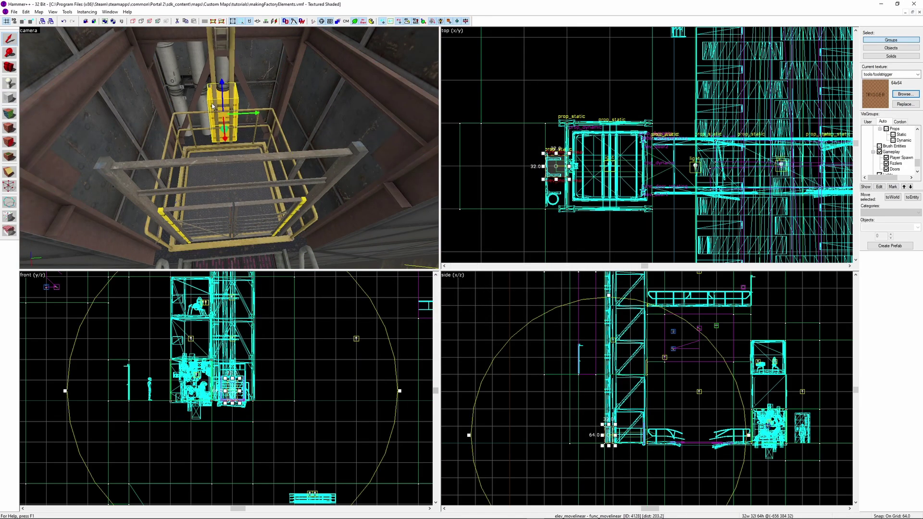
key(bracketleft)
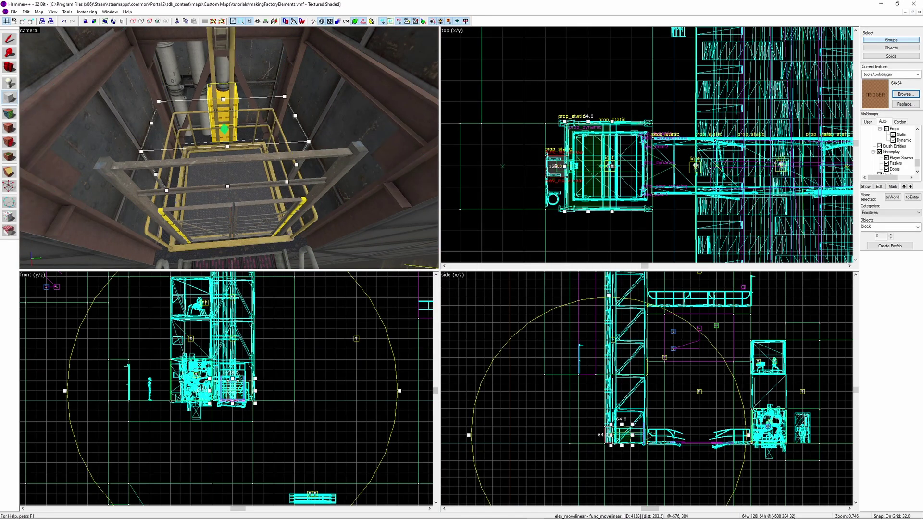
key(z)
key(z)
key(Return)
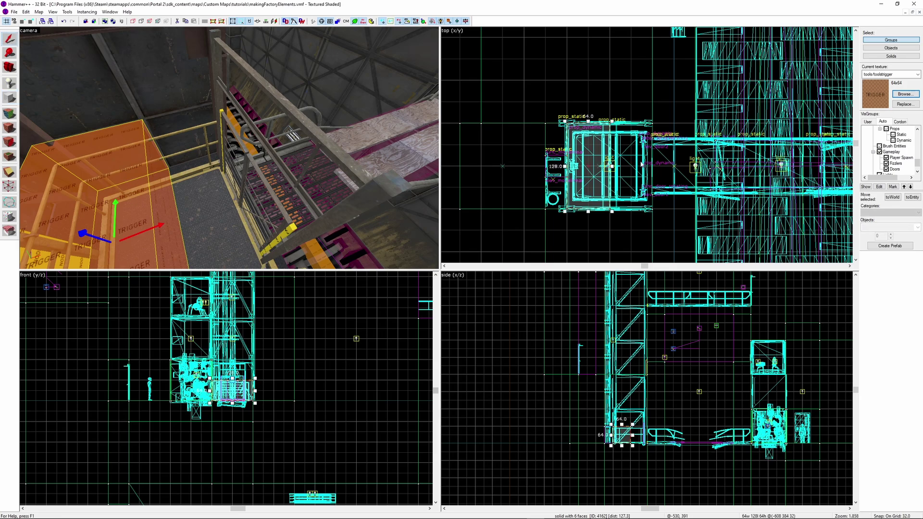
Step: Refine the grid to 16 units and widen the elevator's trigger block to 80 units toward the gates
scroll(611, 168, up, 4)
key(bracketleft)
drag(610, 162, 630, 162)
key(Escape)
key(z)
key(z)
Step: Tie the elevator's trigger block to a trigger_once entity
click(155, 153)
key(ctrl+t)
text(tr)
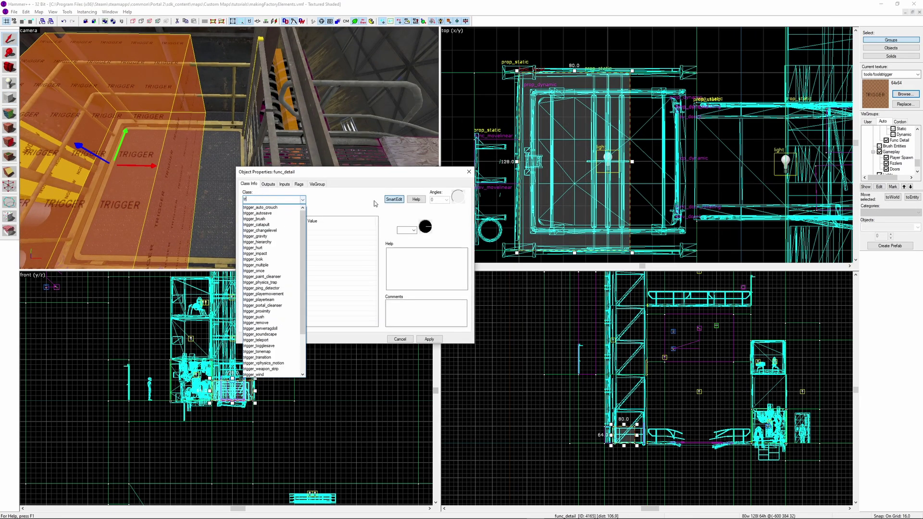
text(igger_once)
key(Return)
Step: Give the elevator's trigger_once OnStartTouch outputs that close elev_door2 and elev_door1
click(268, 185)
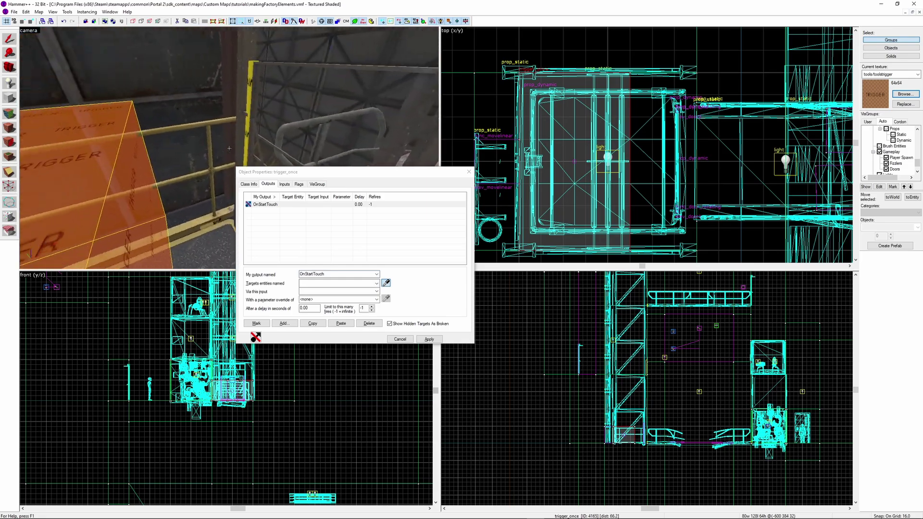
click(236, 142)
key(Left)
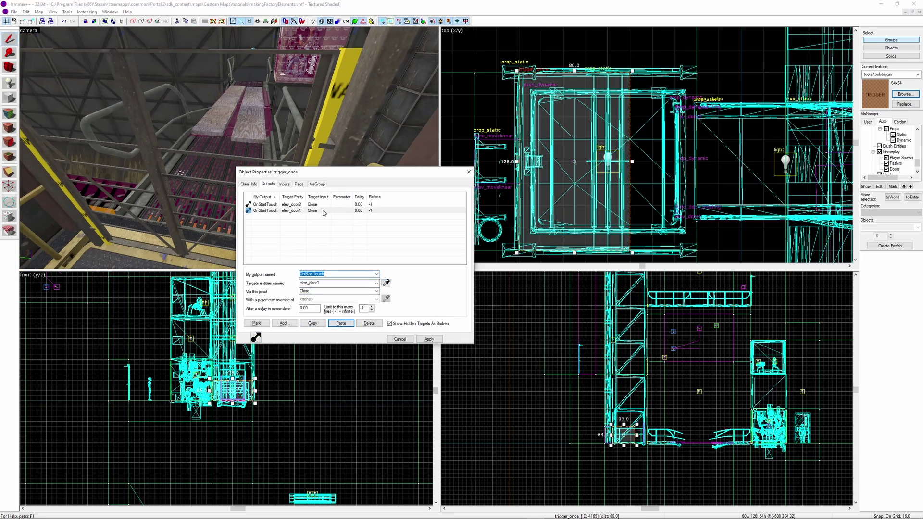
Step: Add an OnStartTouch output that sends Open to elev_movelinear after a 0.50 second delay
click(386, 282)
click(168, 112)
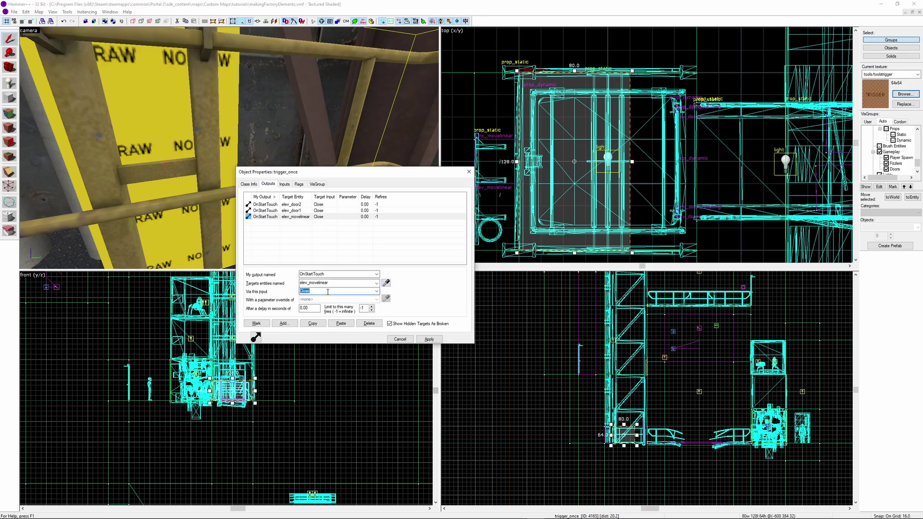
key(ctrl+shift+e)
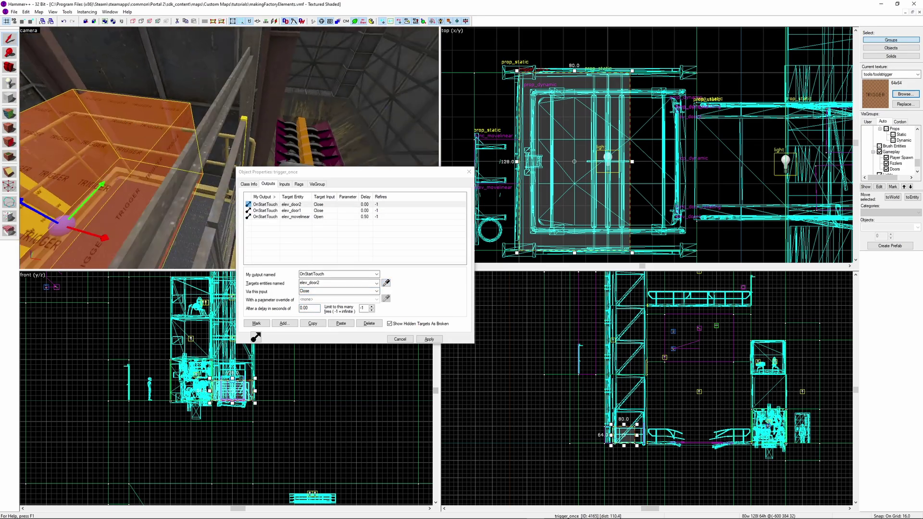
Step: Jump from the trigger's output to elev_movelinear and add OnFullyOpen outputs that open the elevator gate doors, then apply
click(336, 216)
click(256, 323)
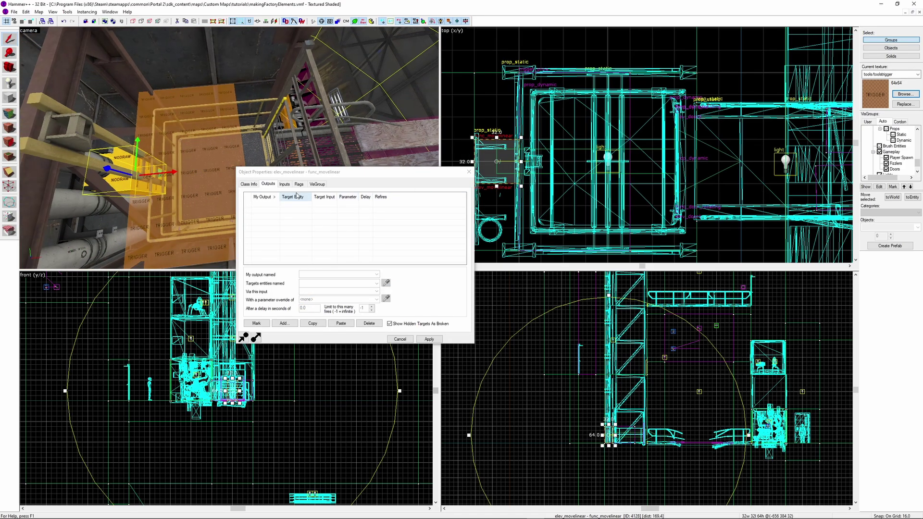
key(ctrl+shift+e)
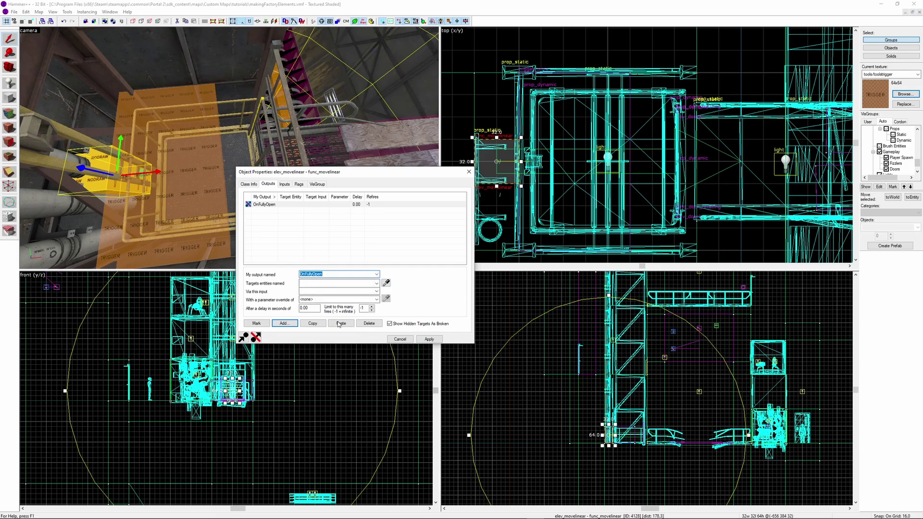
click(386, 282)
key(z)
click(229, 148)
key(z)
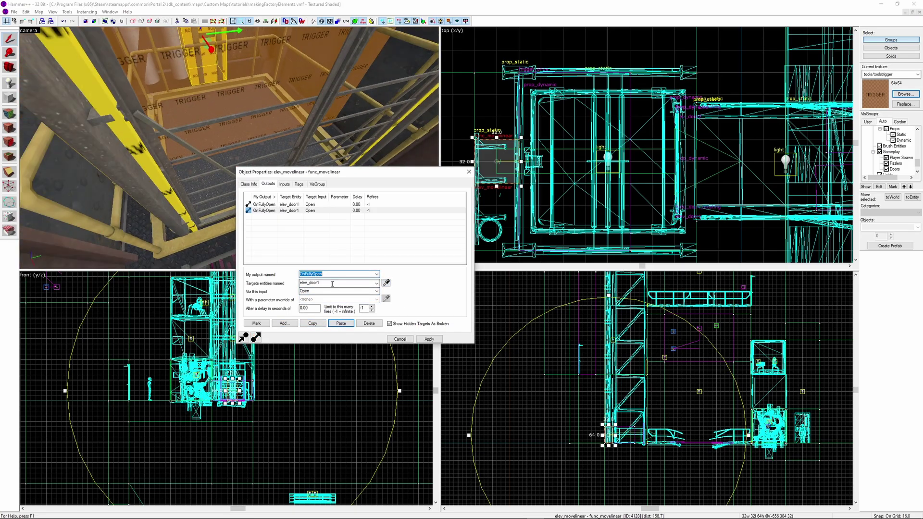
click(429, 339)
Step: Tie the 96 x 96 x 64 trigger block in the middle of the walkway to a trigger_once entity
key(z)
text(trigger_once)
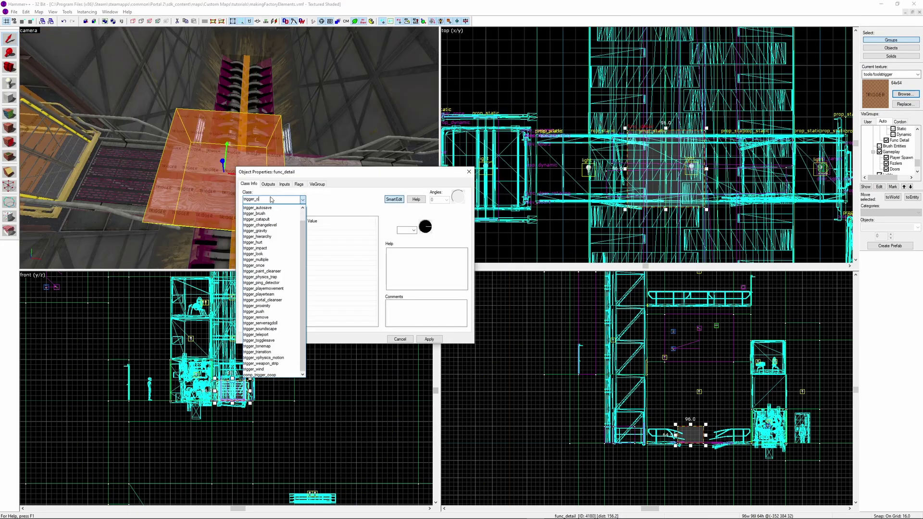
key(Return)
Step: Add an output to the walkway's trigger_once and pick its target entity in the 3D view
click(267, 185)
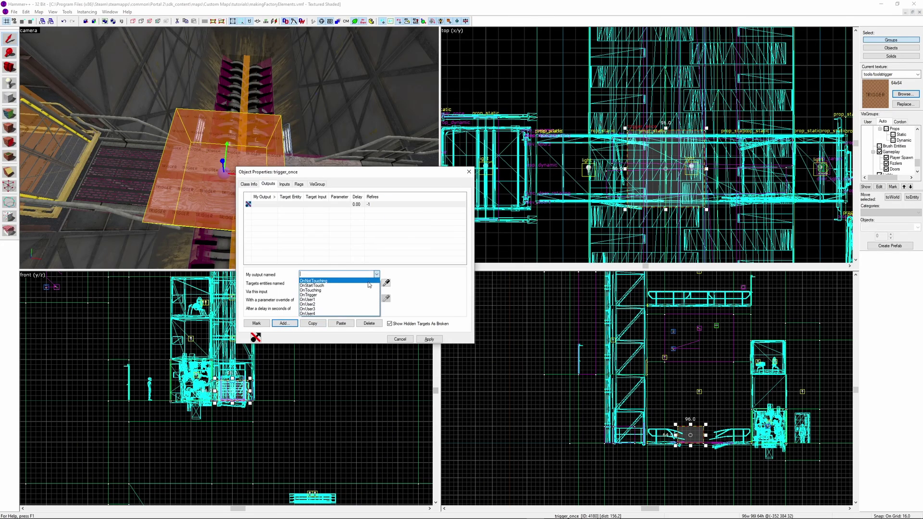
click(386, 283)
key(z)
key(z)
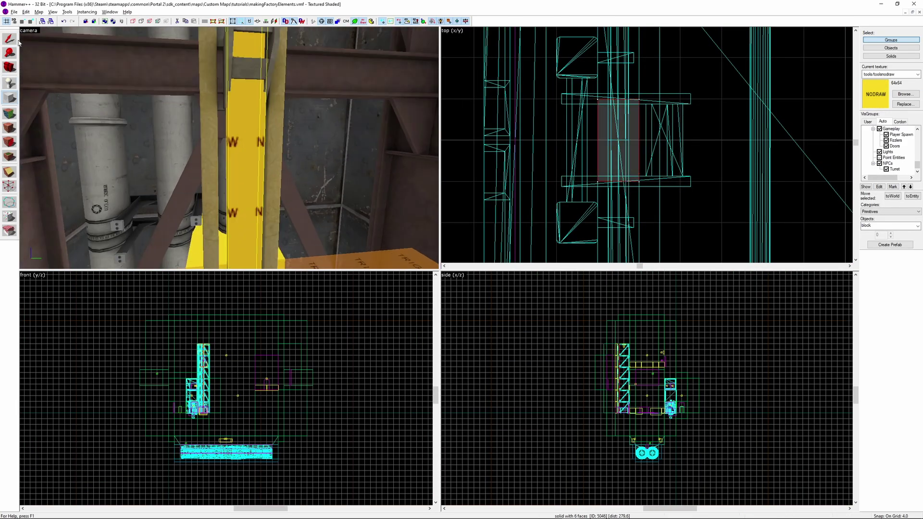
Step: Select the 4 x 8 x 768 nodraw beam behind the elevator and move it 4 units away from the cage
key(Escape)
key(z)
click(229, 148)
key(z)
key(Escape)
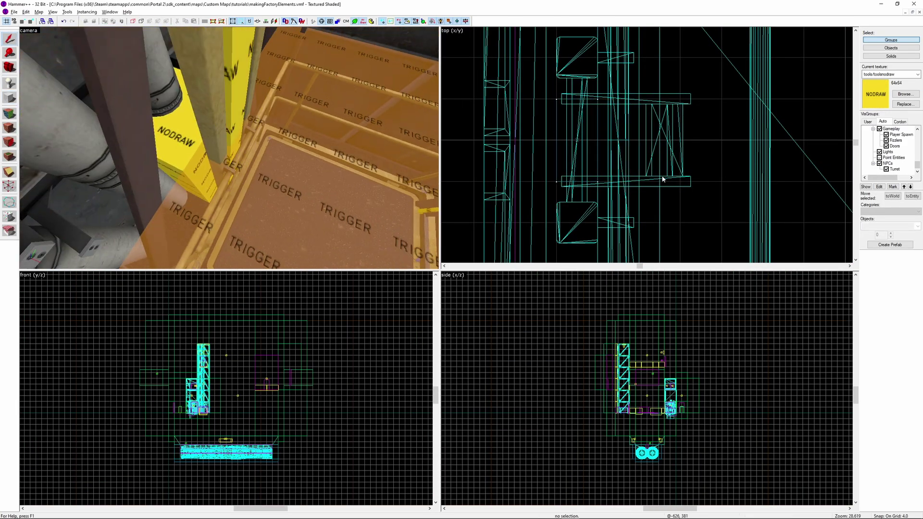
key(z)
click(230, 148)
click(229, 148)
click(229, 148)
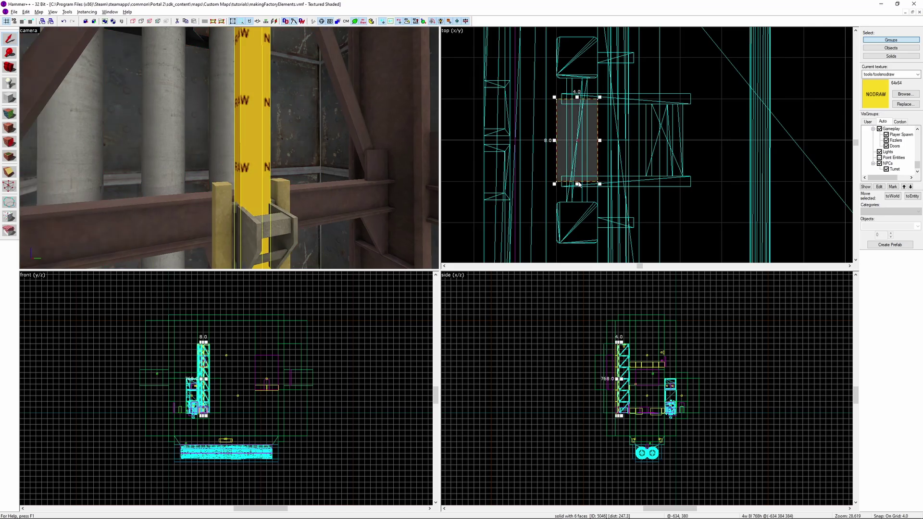
click(229, 148)
Step: Texture the tall beam's face with anim_wp/framework/squarebeams_rusty_01, found by filtering textures for beam
click(10, 114)
click(207, 144)
click(441, 279)
text(beam)
double_click(350, 157)
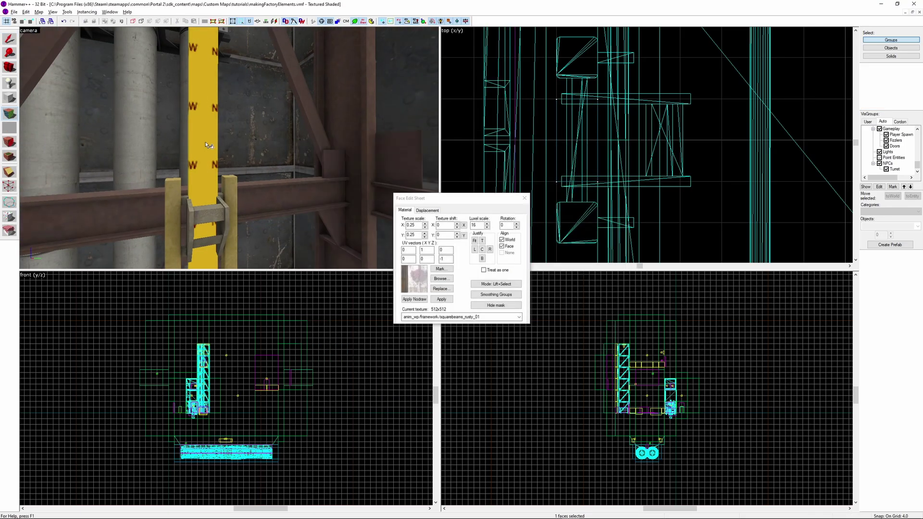
key(z)
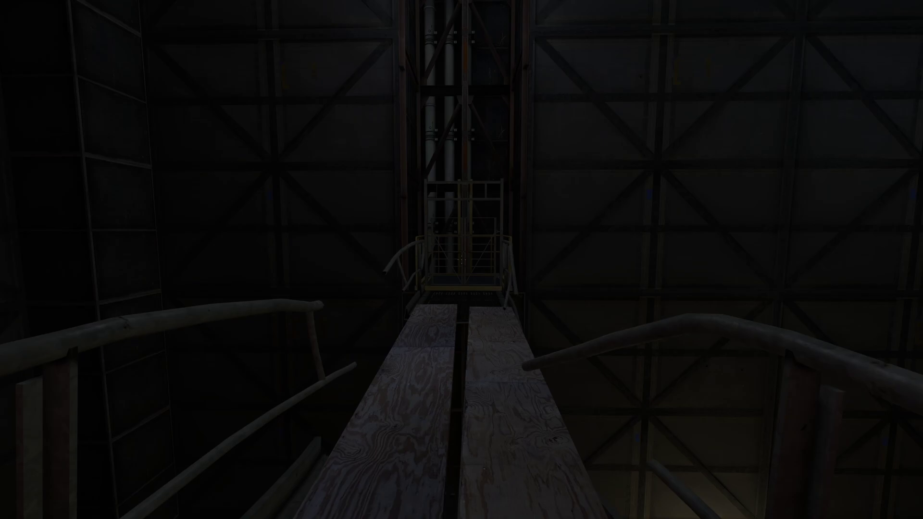
Step: Play-test the map by walking the planks to the elevator, riding it to the upper walkway, and picking up a turret
key(w)
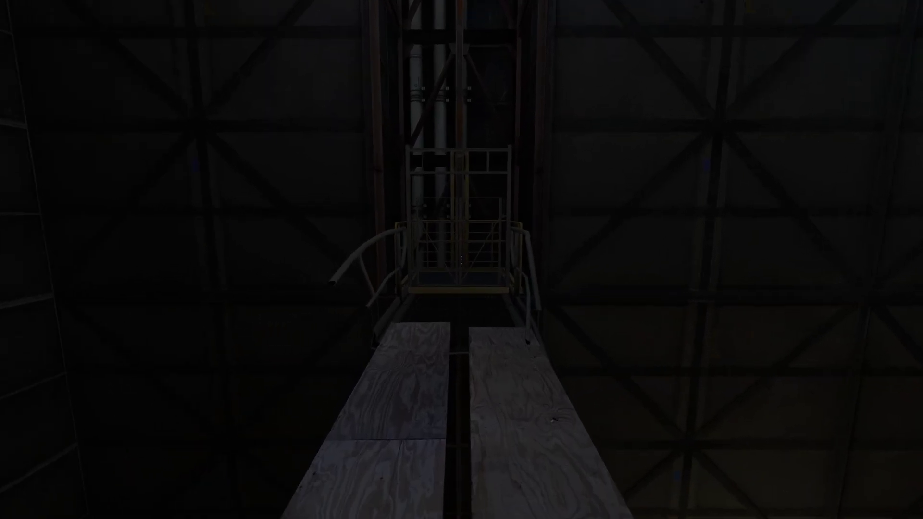
key(w)
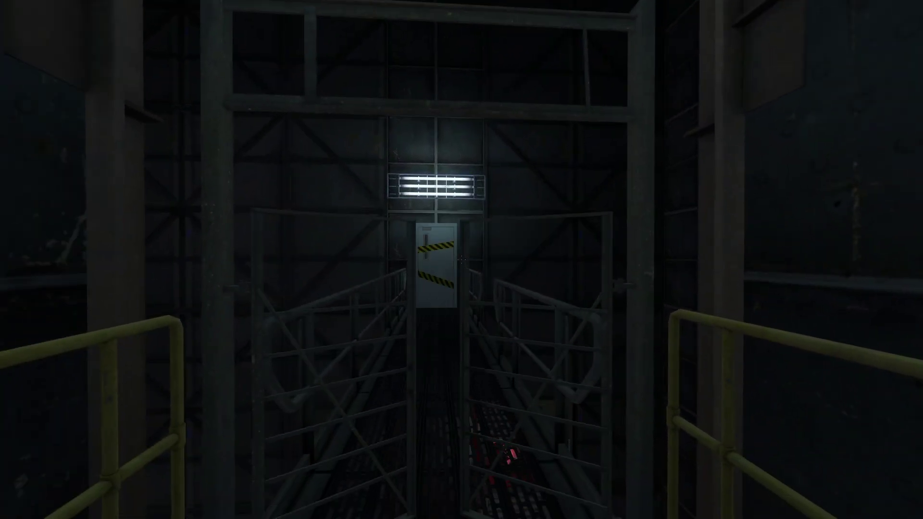
key(w)
key(w)
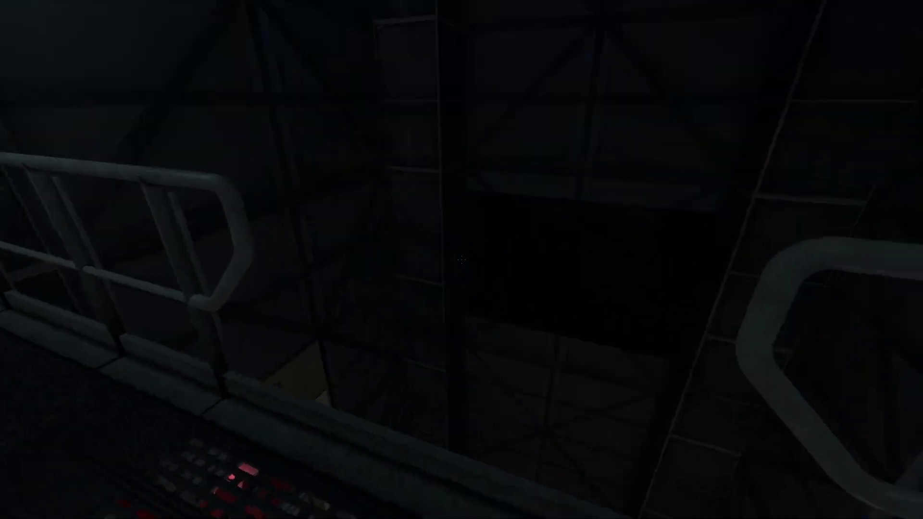
key(w)
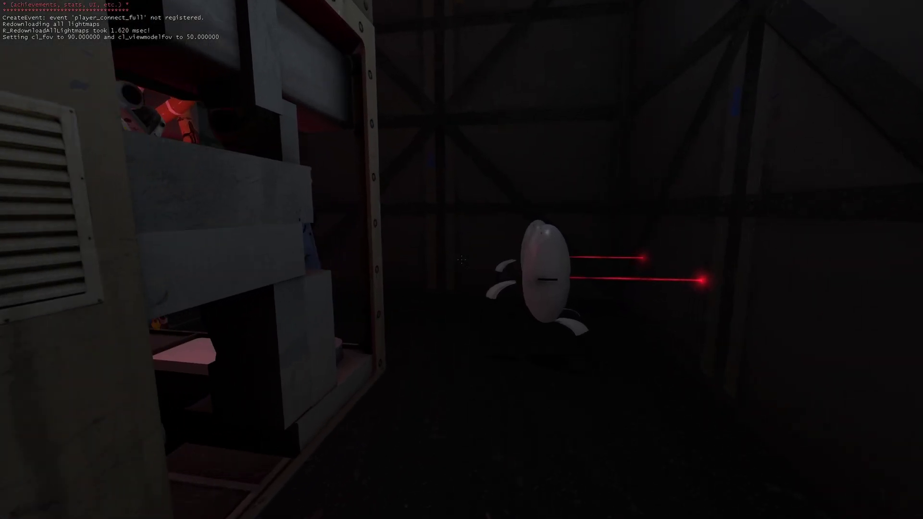
key(e)
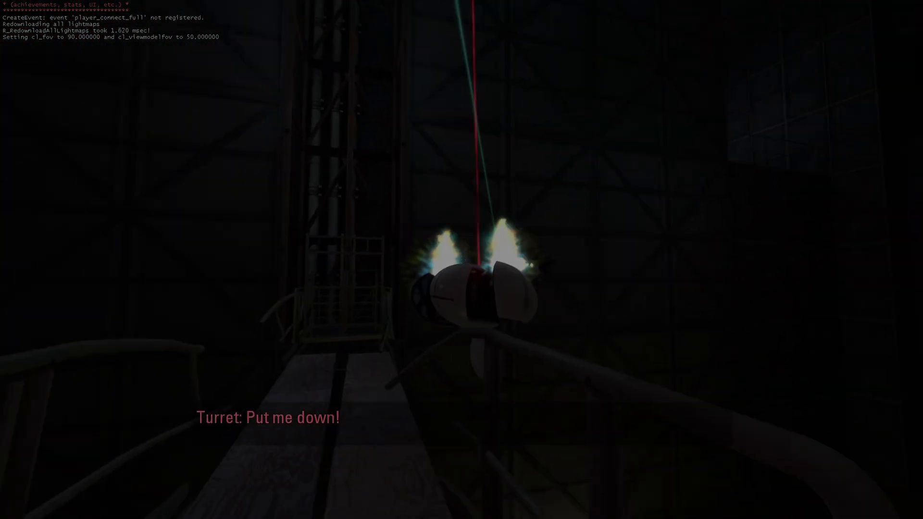